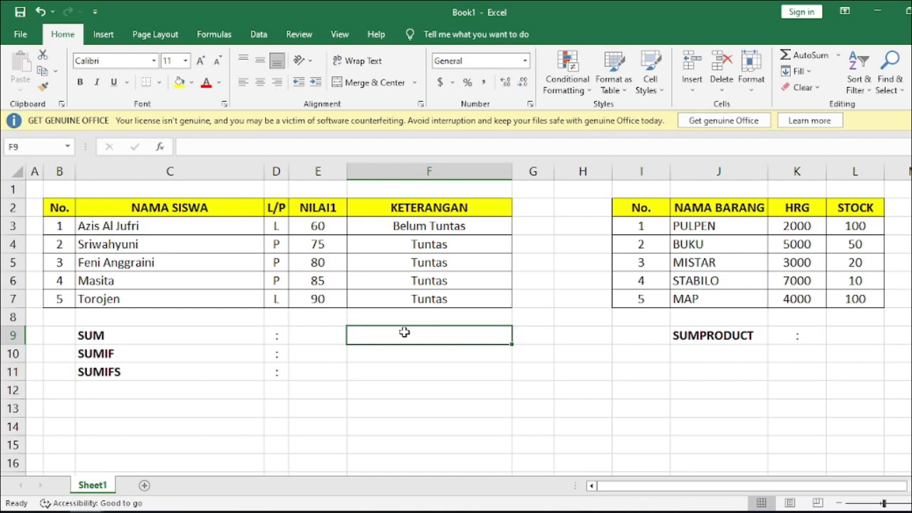
- Examine the student table's NILAI1 scores, its KETERANGAN formula in F3 and the SUM, SUMIF and SUMIFS labels beneath it
{"action": "left_click", "coordinate": [411, 383]}
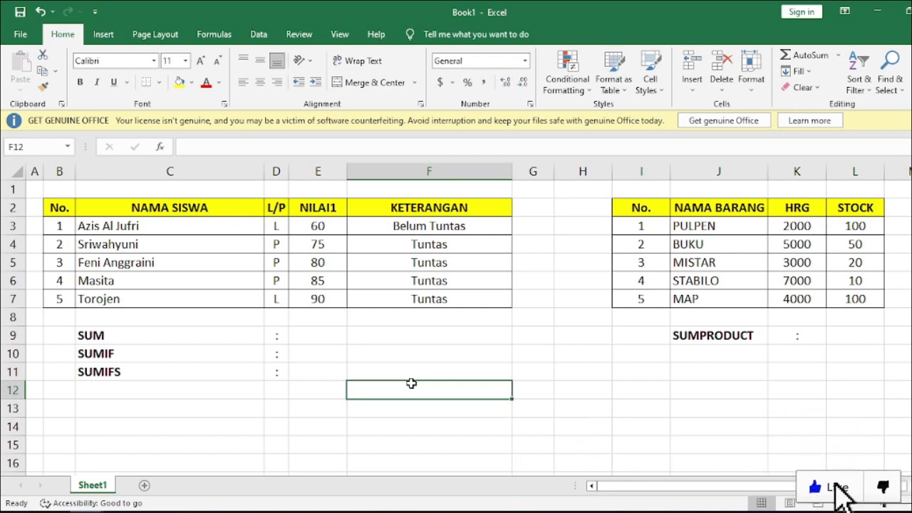
{"action": "left_click", "coordinate": [383, 350]}
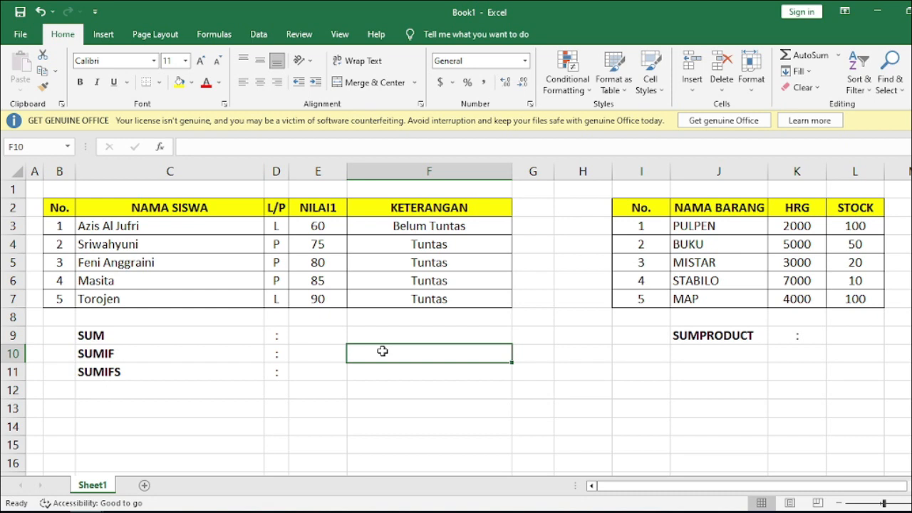
{"action": "left_click", "coordinate": [128, 339]}
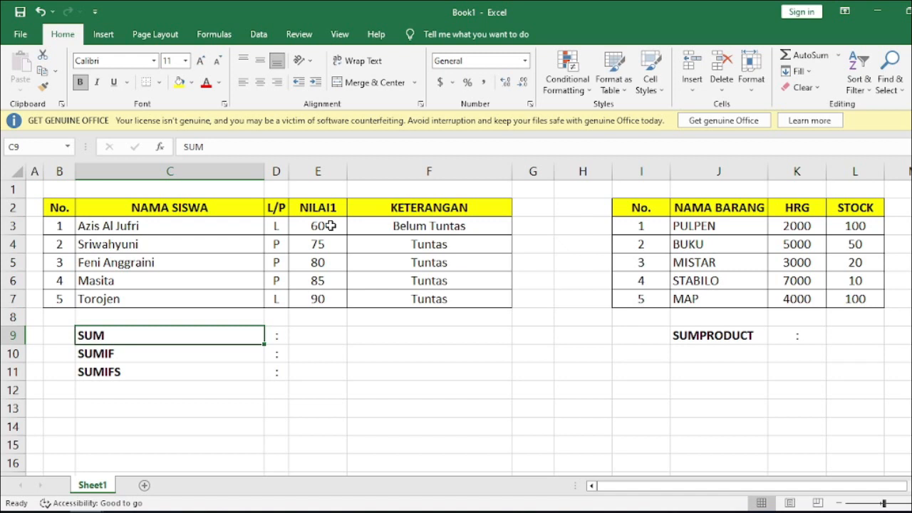
{"action": "left_click_drag", "start_coordinate": [62, 208], "coordinate": [421, 305]}
{"action": "left_click", "coordinate": [374, 320]}
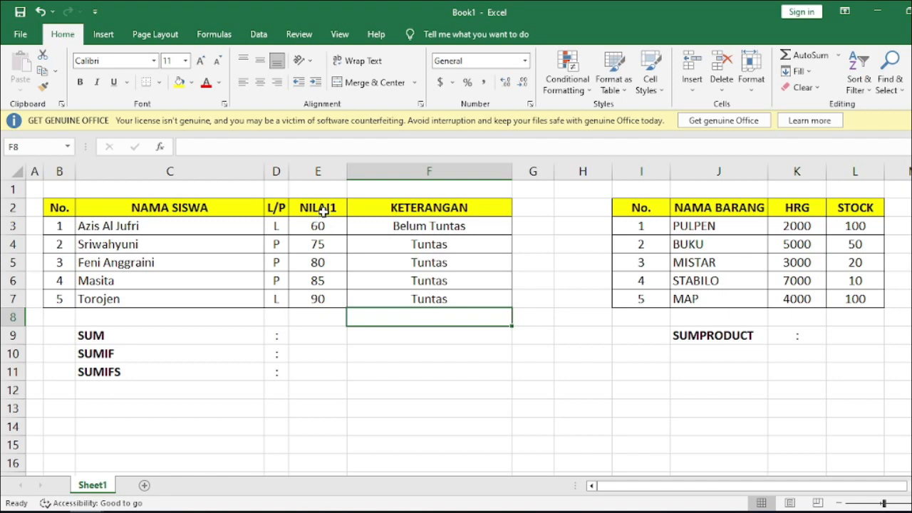
{"action": "left_click_drag", "start_coordinate": [324, 226], "coordinate": [318, 299]}
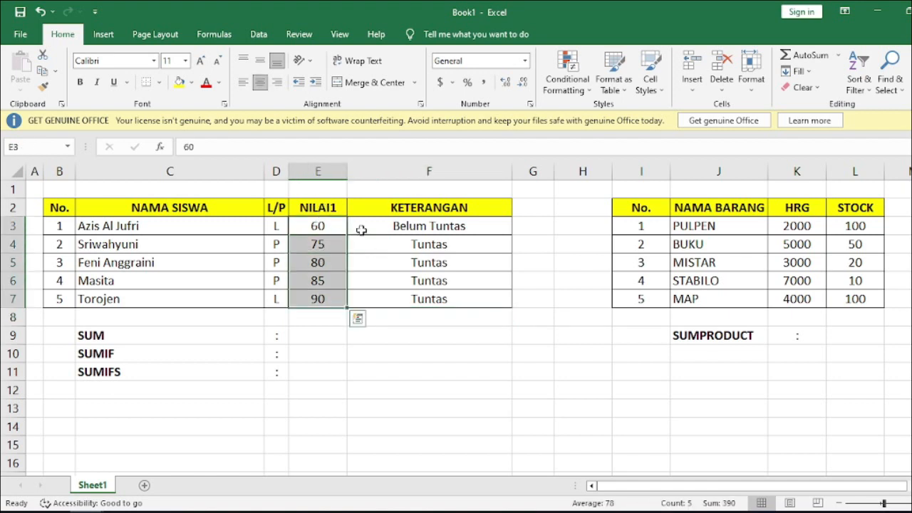
{"action": "left_click", "coordinate": [361, 229]}
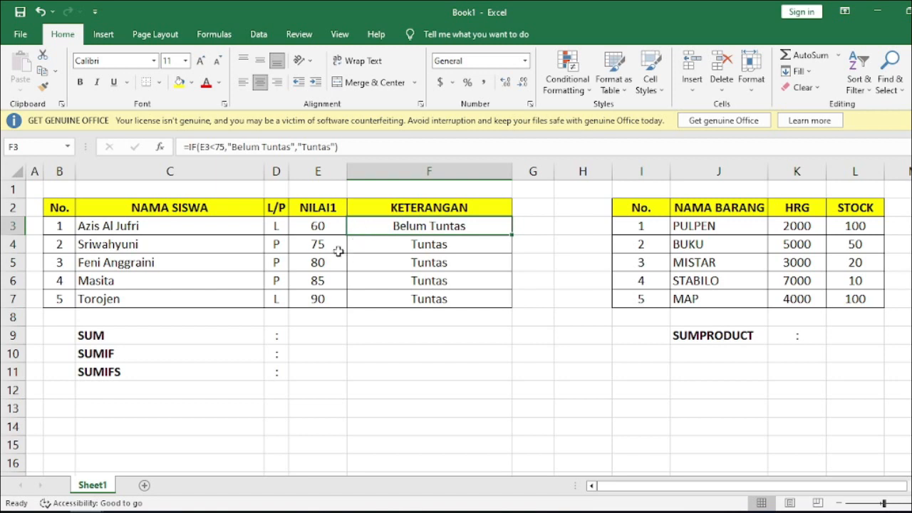
{"action": "left_click_drag", "start_coordinate": [326, 226], "coordinate": [320, 297]}
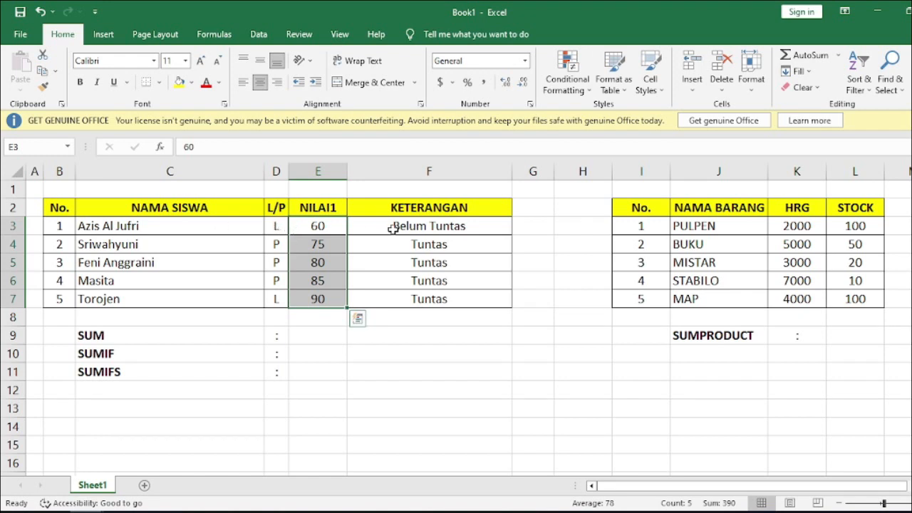
{"action": "left_click", "coordinate": [396, 232]}
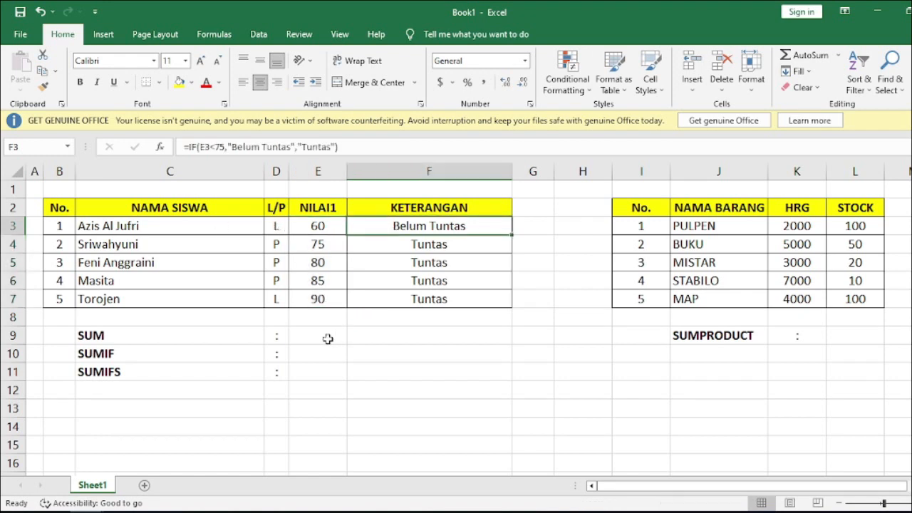
- Enter =SUM(E3:E7) in cell E9 to total the NILAI1 scores
{"action": "left_click", "coordinate": [327, 339]}
{"action": "type", "text": "="}
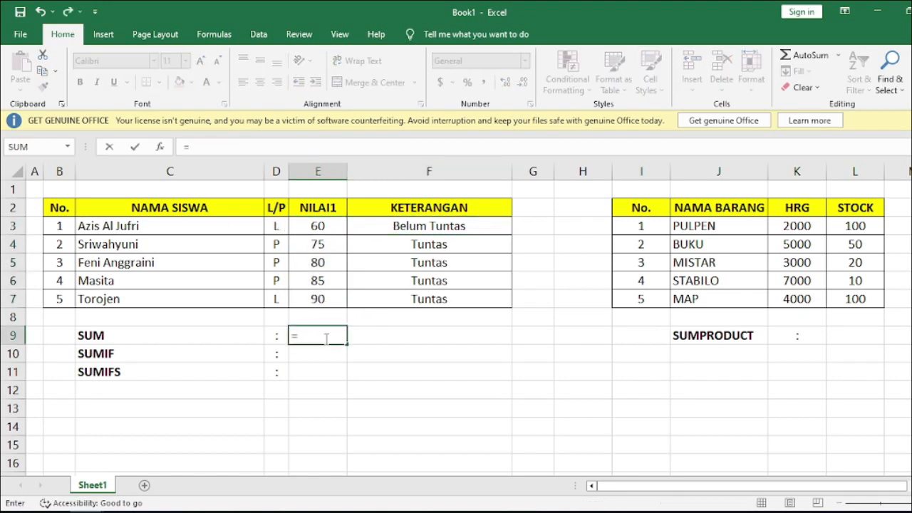
{"action": "type", "text": "SUM"}
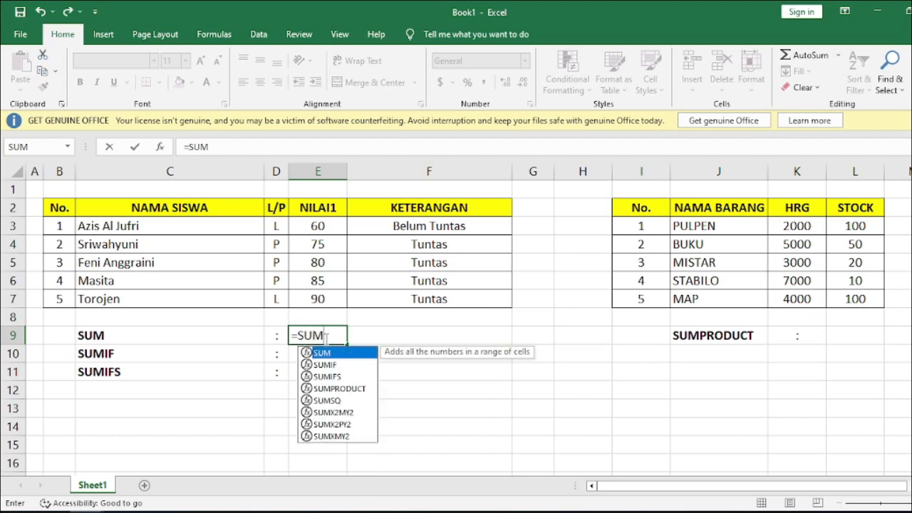
{"action": "type", "text": "("}
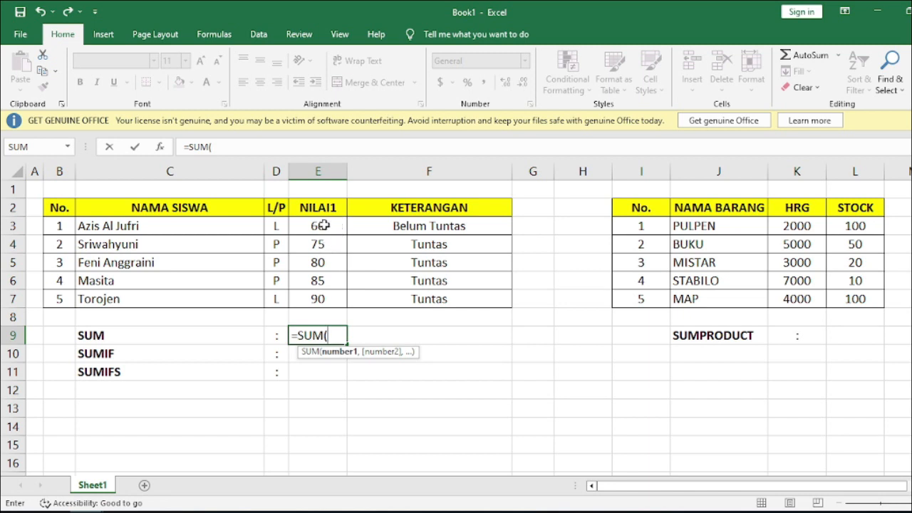
{"action": "left_click_drag", "start_coordinate": [325, 226], "coordinate": [329, 298]}
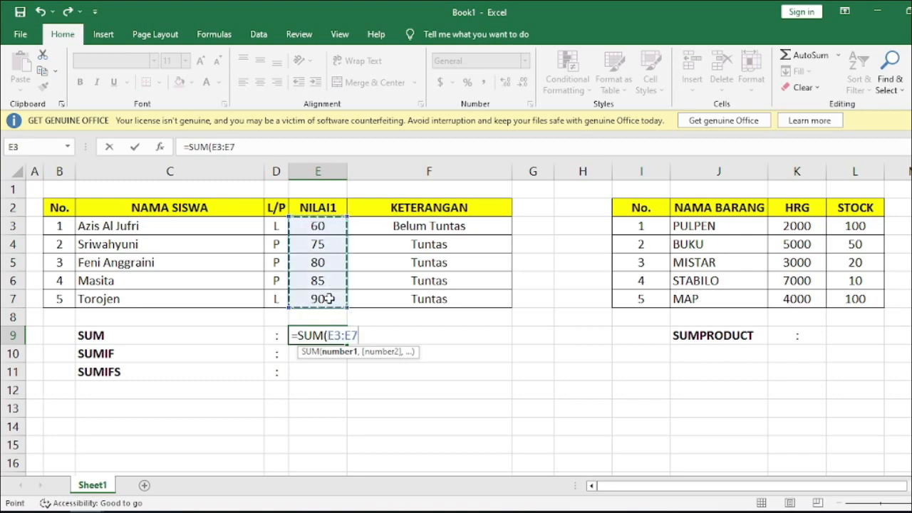
{"action": "key", "text": "Return"}
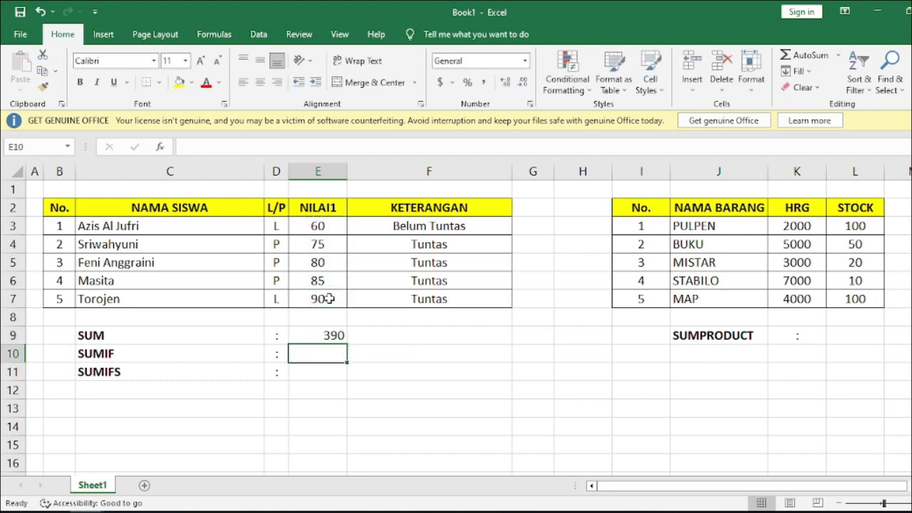
- Review the SUM formula in E9 against the individual NILAI1 scores in the student table
{"action": "left_click", "coordinate": [323, 335]}
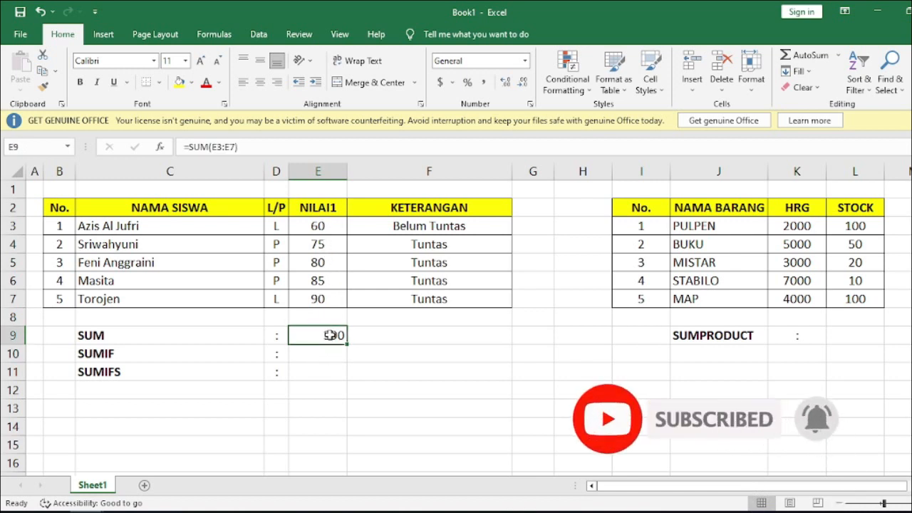
{"action": "left_click", "coordinate": [327, 244]}
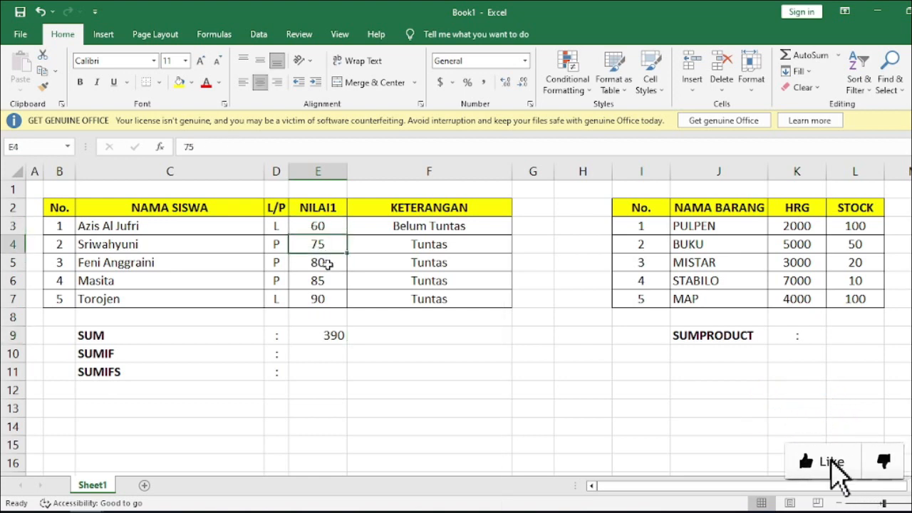
{"action": "left_click", "coordinate": [324, 262]}
{"action": "left_click", "coordinate": [325, 283]}
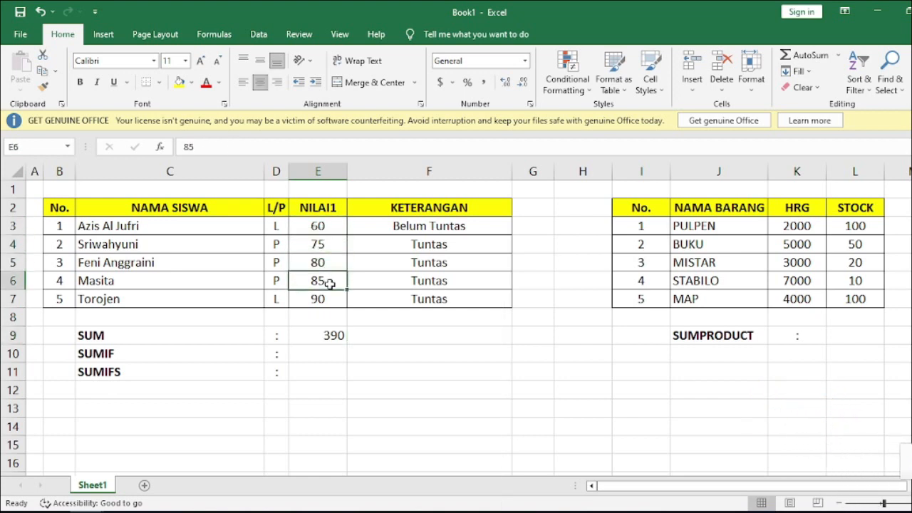
{"action": "left_click", "coordinate": [326, 299]}
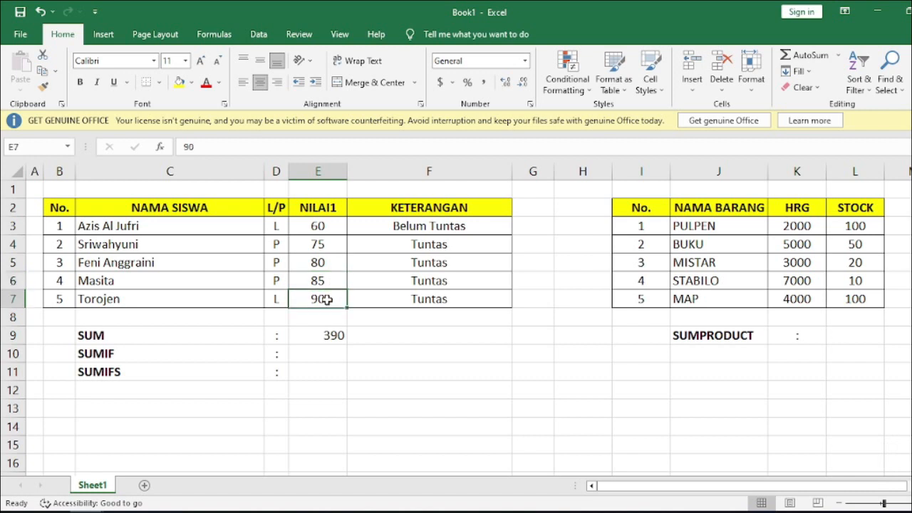
{"action": "left_click", "coordinate": [329, 338]}
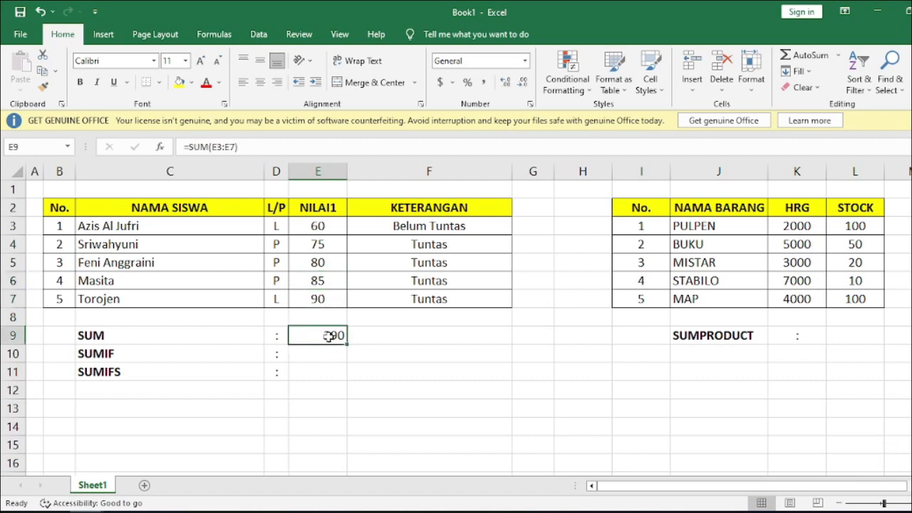
- Examine the SUMIF row, the NILAI1 range E3:E7 and the rows marked L in the L/P column
{"action": "left_click", "coordinate": [329, 352]}
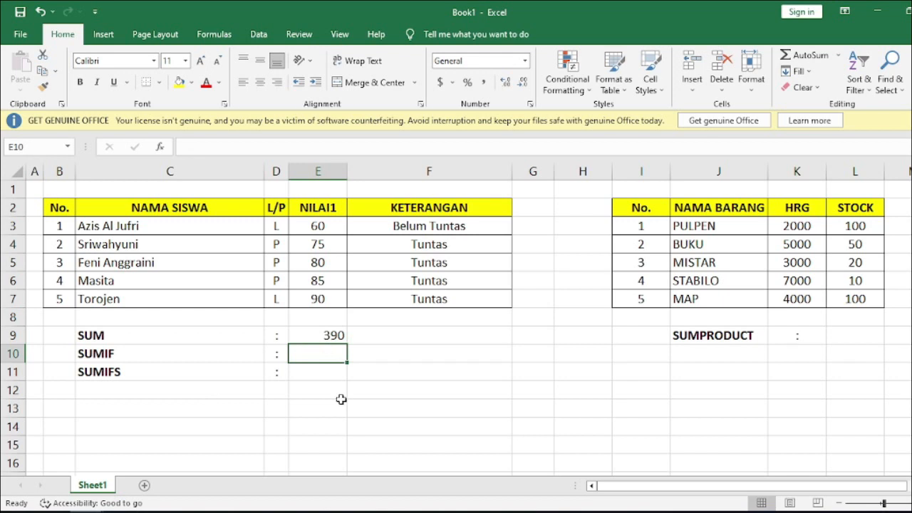
{"action": "left_click", "coordinate": [159, 353]}
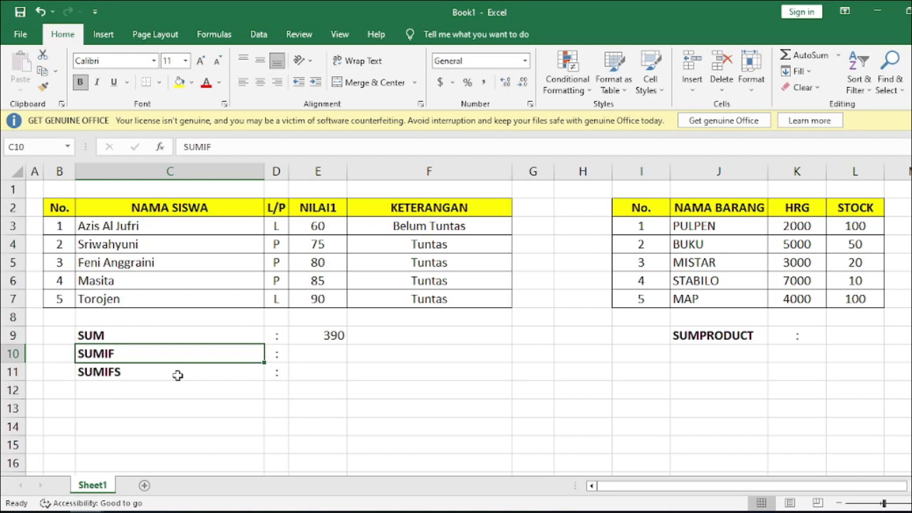
{"action": "key", "text": "Up"}
{"action": "key", "text": "Right"}
{"action": "key", "text": "Right"}
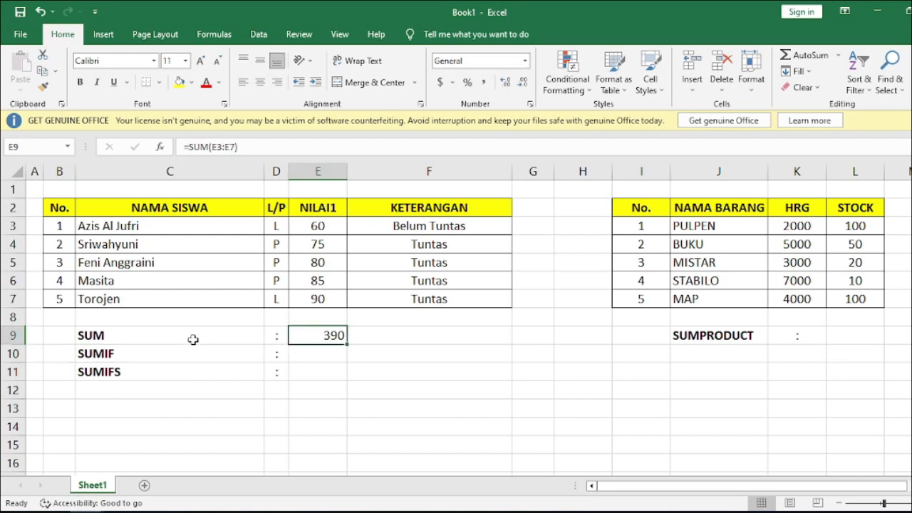
{"action": "left_click_drag", "start_coordinate": [330, 226], "coordinate": [321, 299]}
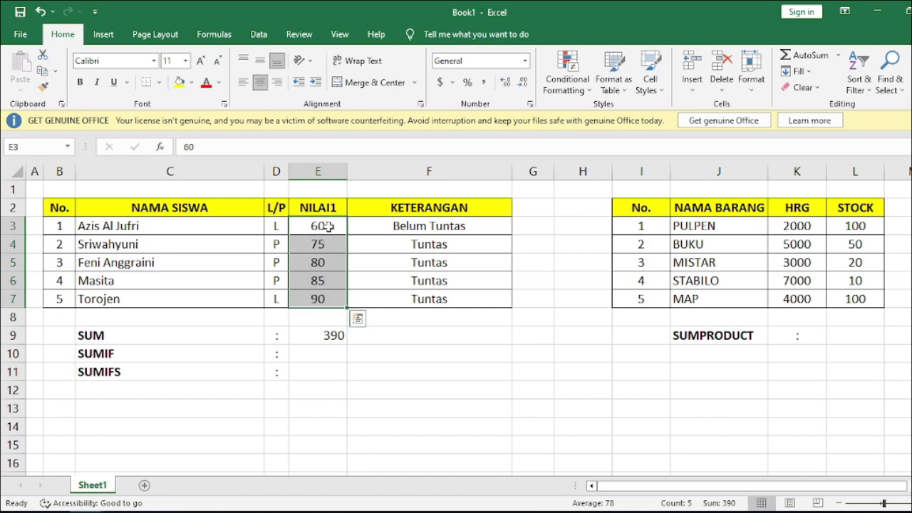
{"action": "left_click", "coordinate": [321, 353]}
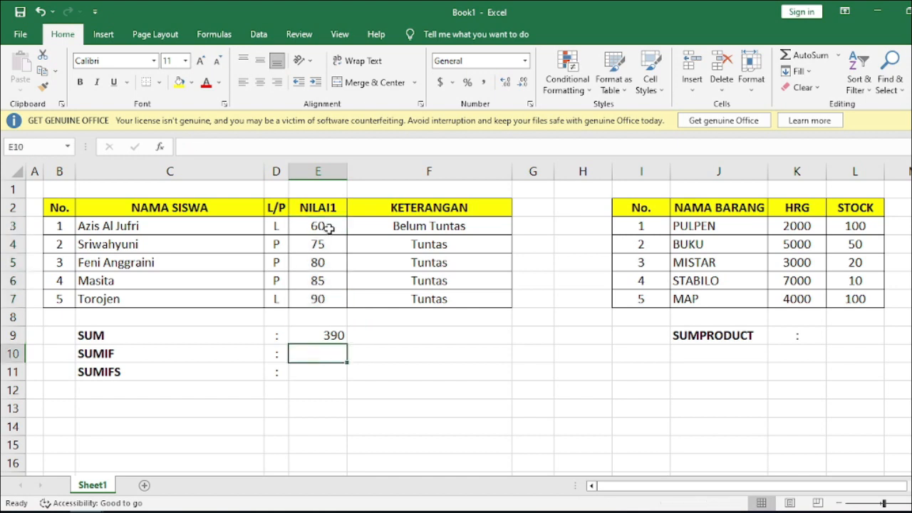
{"action": "left_click_drag", "start_coordinate": [327, 226], "coordinate": [321, 298]}
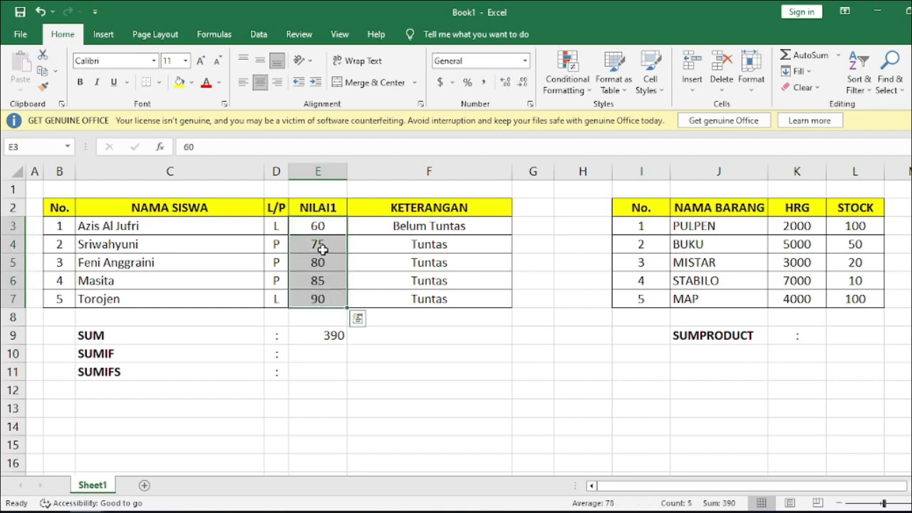
{"action": "left_click", "coordinate": [277, 225]}
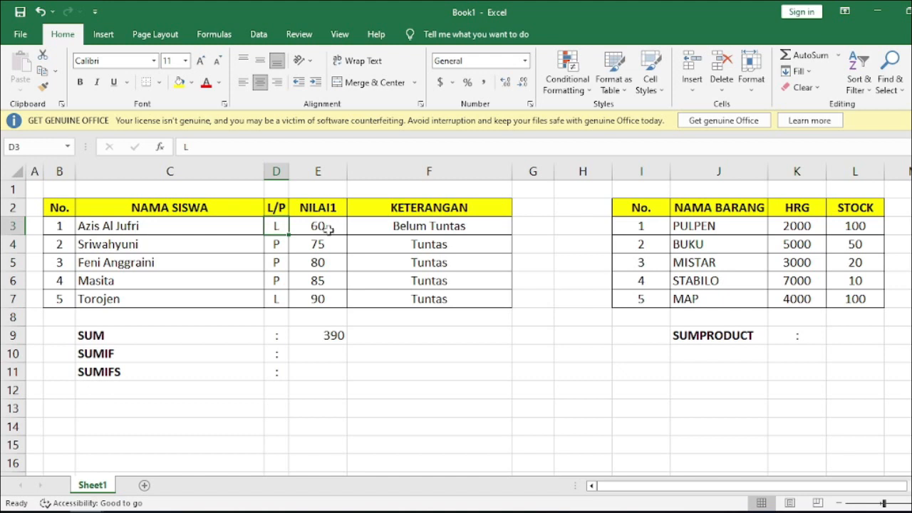
{"action": "left_click", "coordinate": [278, 298]}
{"action": "left_click", "coordinate": [283, 225]}
- Begin a SUMIF formula in cell E10 with the L/P column D3:D7 as its criteria range
{"action": "left_click", "coordinate": [315, 355]}
{"action": "type", "text": "="}
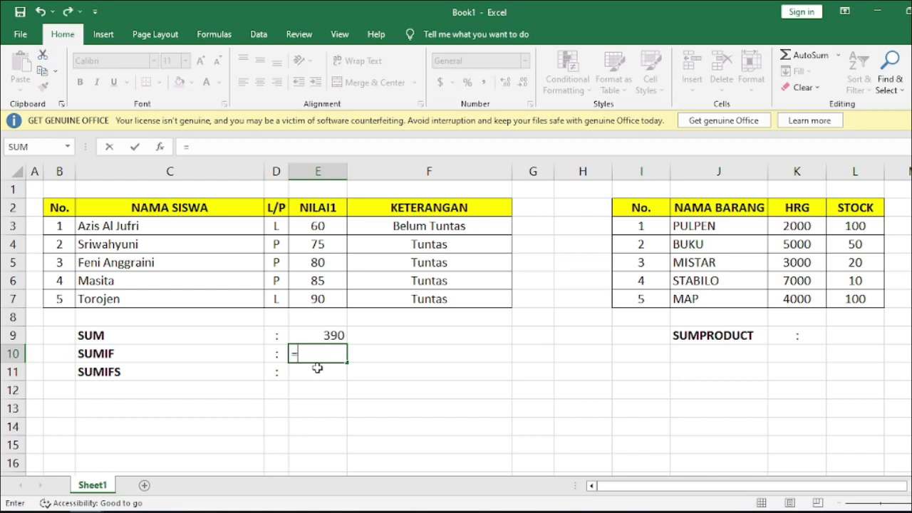
{"action": "type", "text": "SU"}
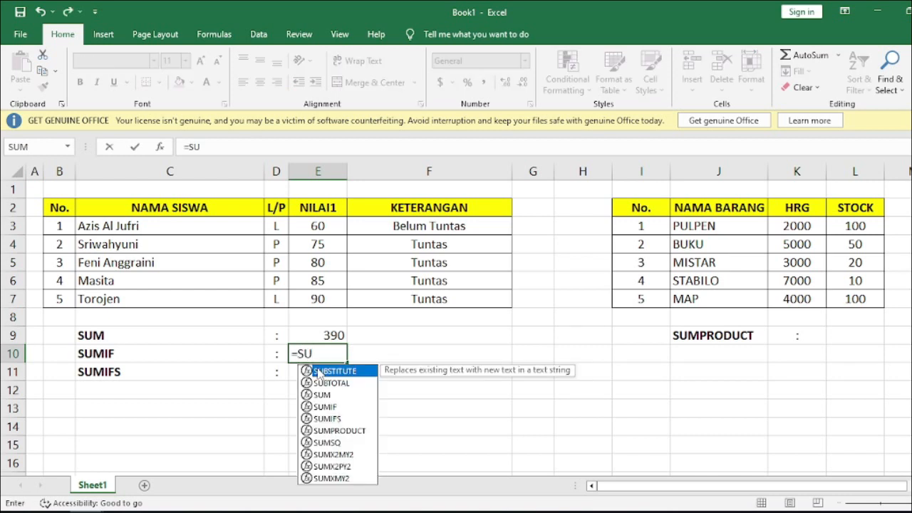
{"action": "type", "text": "MIF"}
{"action": "double_click", "coordinate": [320, 371]}
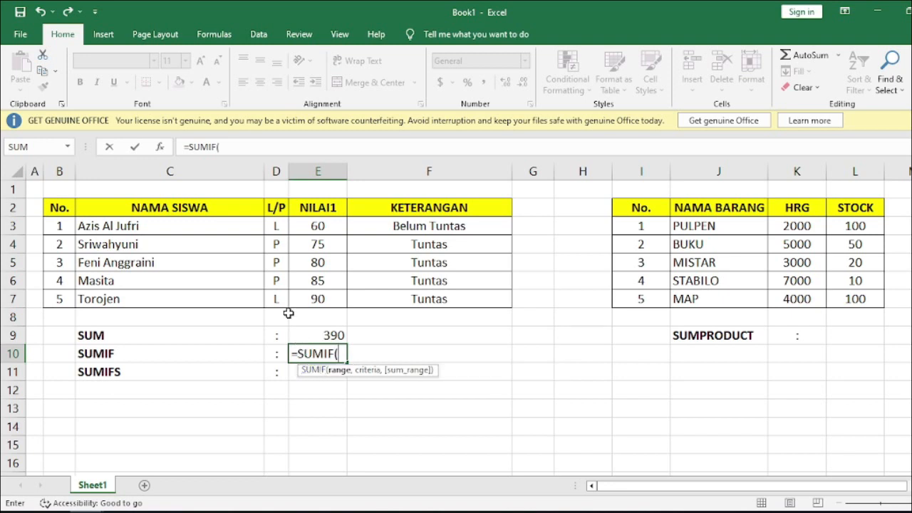
{"action": "left_click_drag", "start_coordinate": [274, 230], "coordinate": [272, 299]}
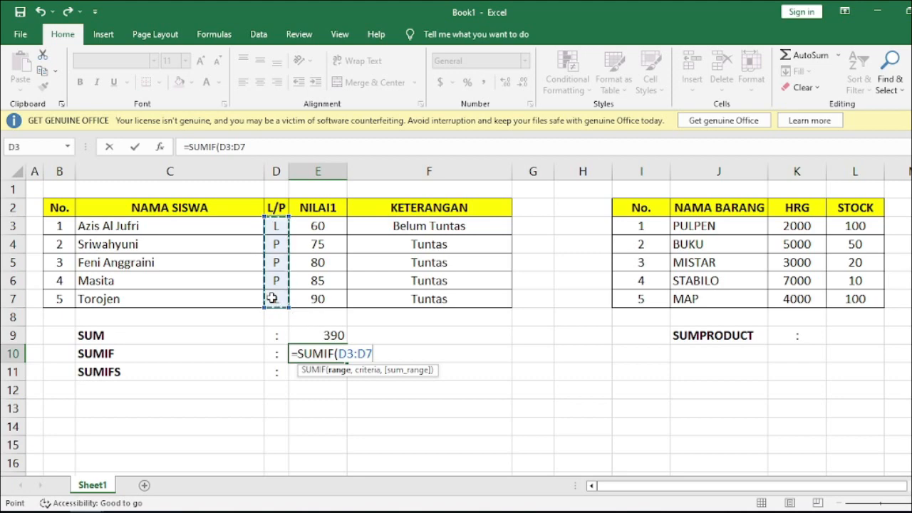
{"action": "type", "text": ","}
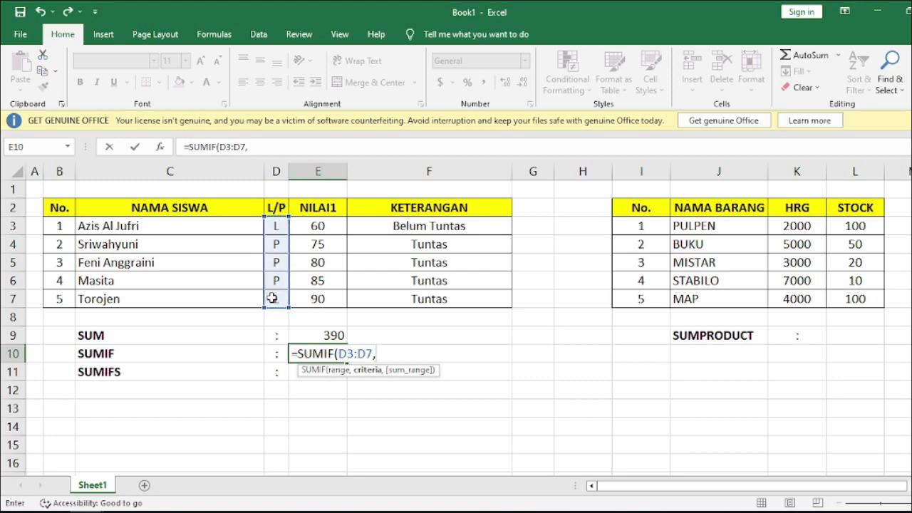
- Complete the SUMIF formula in E10 with the criterion "L" and the NILAI1 scores E3:E7 as the sum range
{"action": "type", "text": "\""}
{"action": "type", "text": "L"}
{"action": "type", "text": "\","}
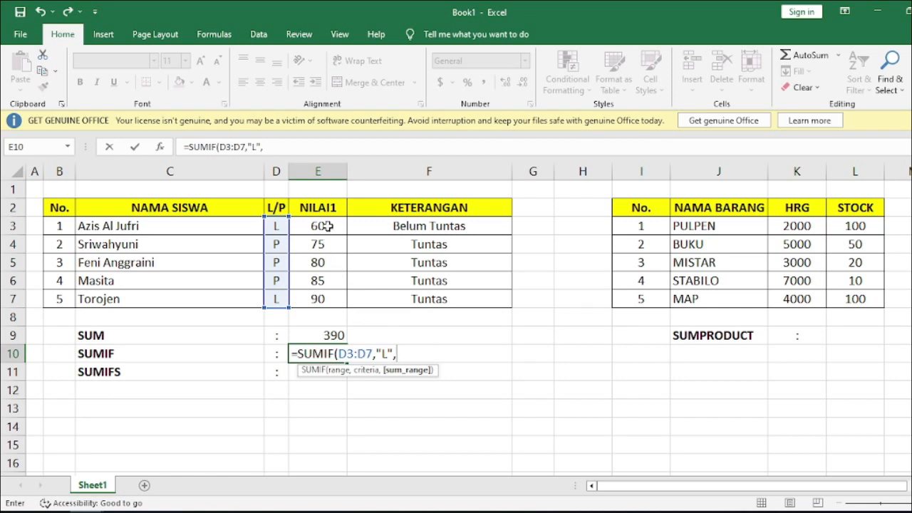
{"action": "left_click_drag", "start_coordinate": [324, 226], "coordinate": [326, 295]}
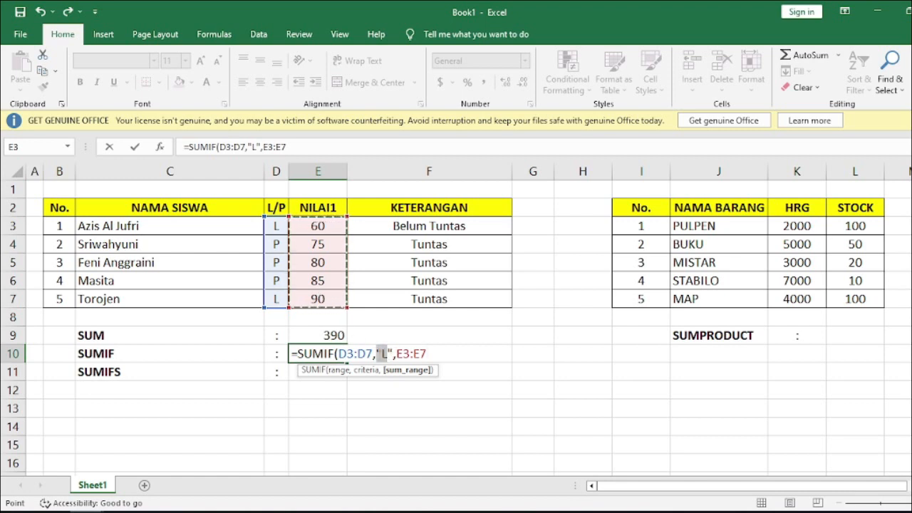
{"action": "double_click", "coordinate": [383, 353]}
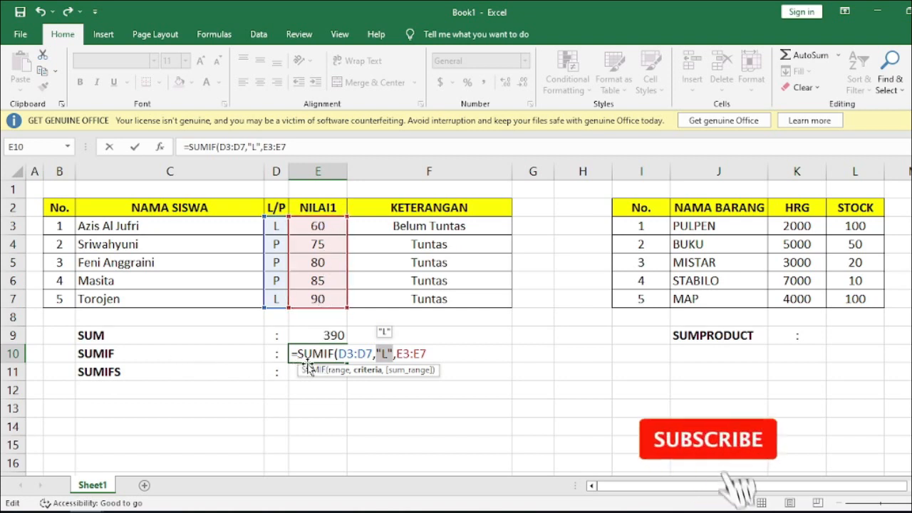
{"action": "left_click", "coordinate": [438, 354]}
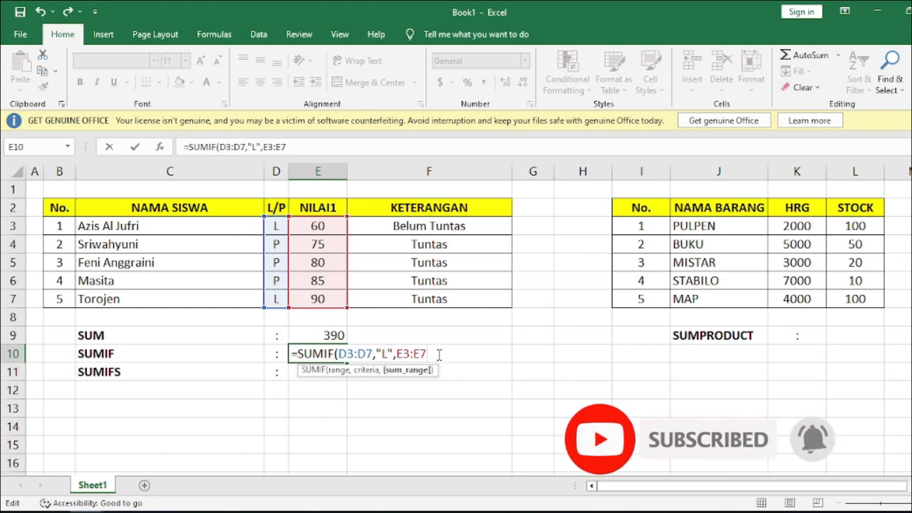
{"action": "key", "text": "Return"}
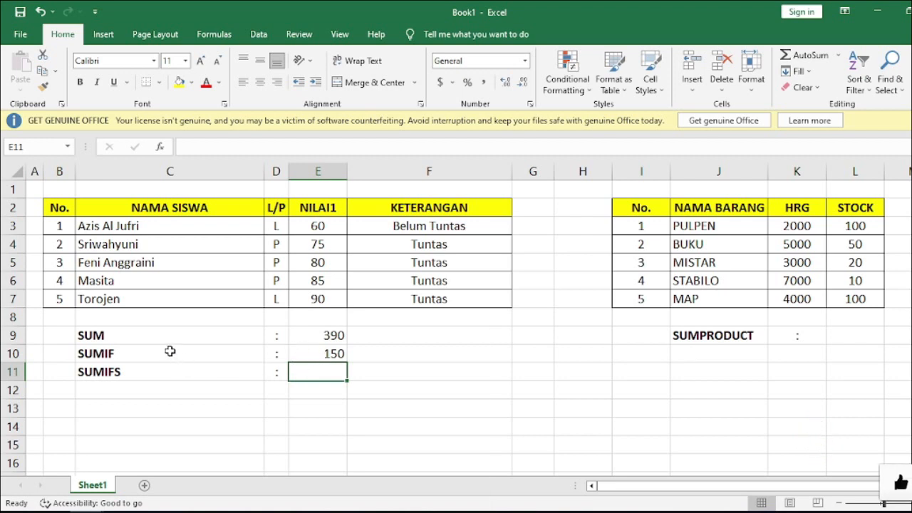
- Review the SUMIF formula in E10 and the empty SUMIFS result cell E11 below it
{"action": "left_click", "coordinate": [316, 355]}
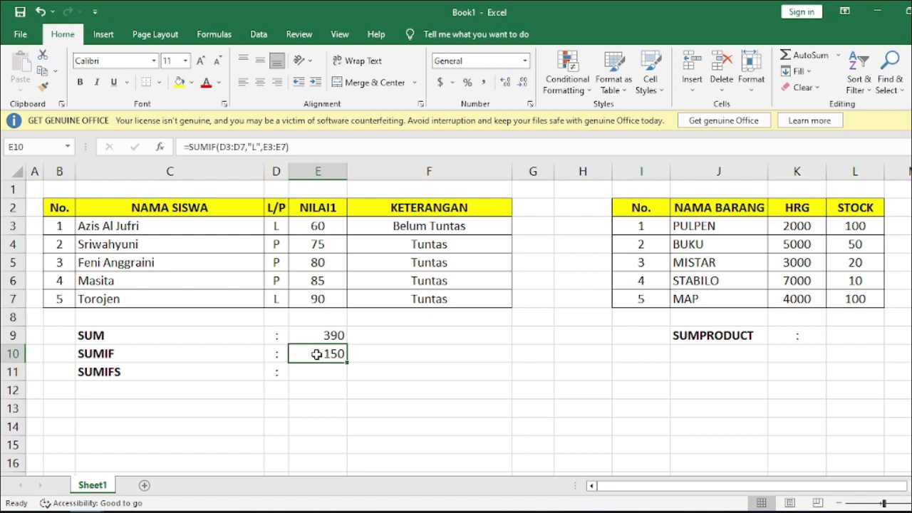
{"action": "left_click", "coordinate": [330, 375]}
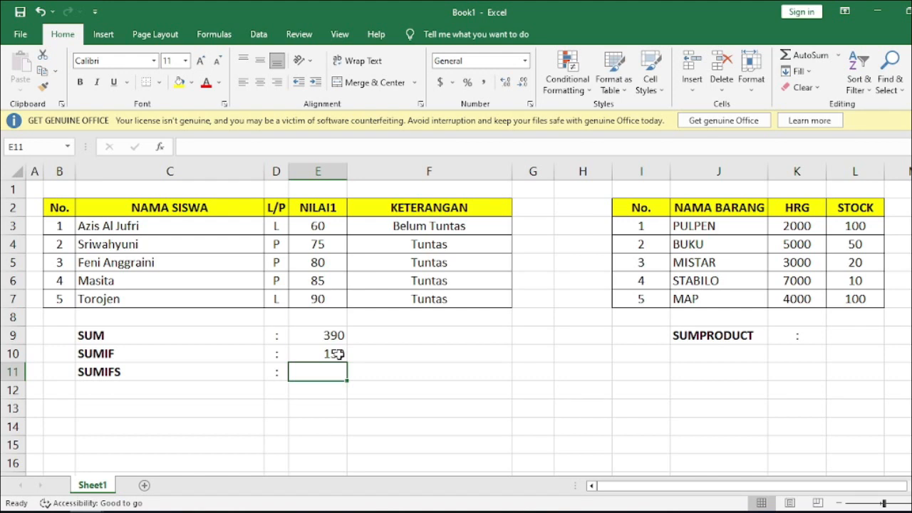
{"action": "left_click", "coordinate": [391, 352]}
{"action": "key", "text": "Return"}
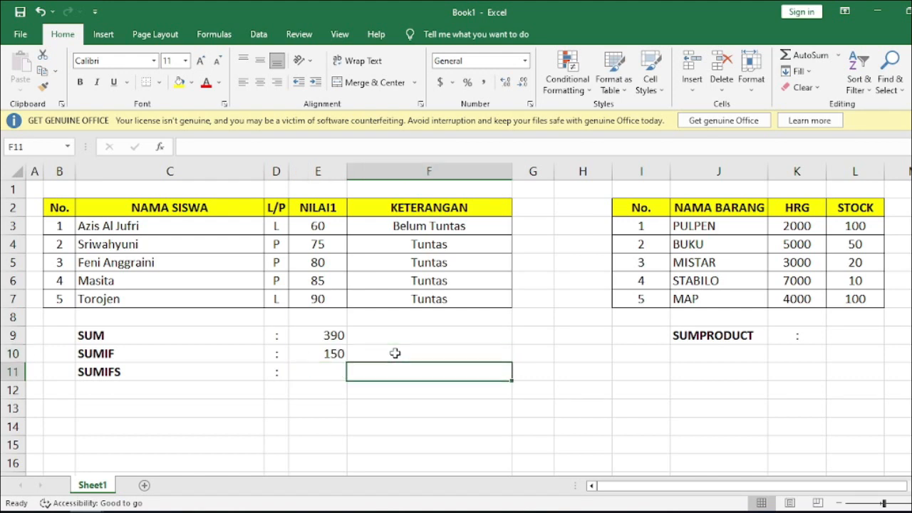
{"action": "key", "text": "Left"}
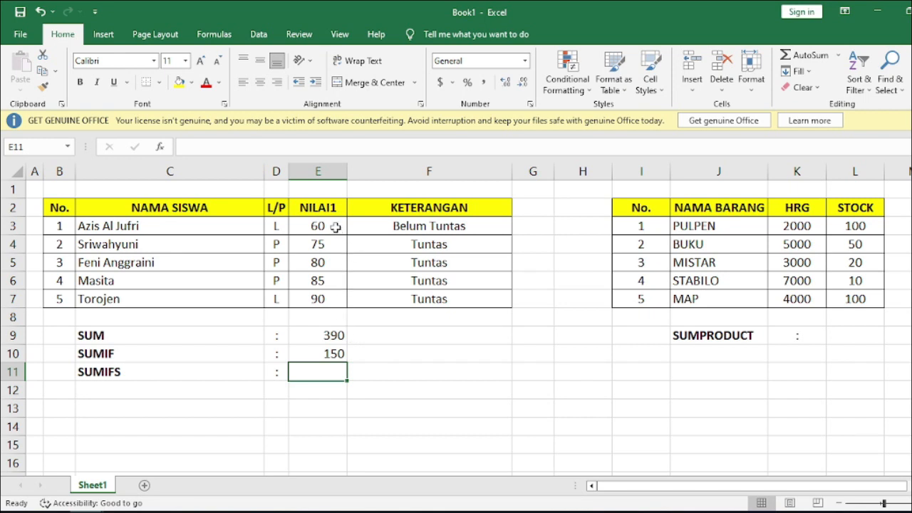
- Examine the NILAI1 range E3:E7, the rows marked L in the L/P column and the KETERANGAN range F3:F7
{"action": "left_click_drag", "start_coordinate": [334, 225], "coordinate": [292, 299]}
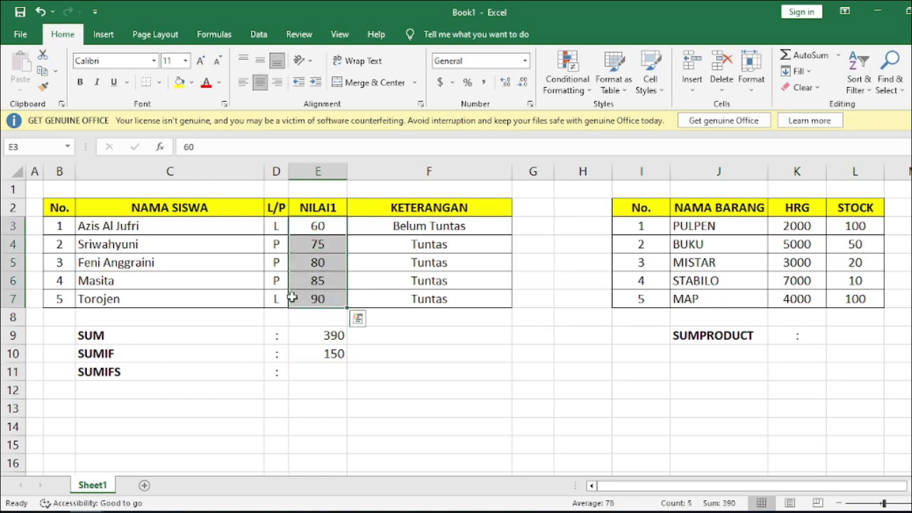
{"action": "left_click", "coordinate": [274, 225]}
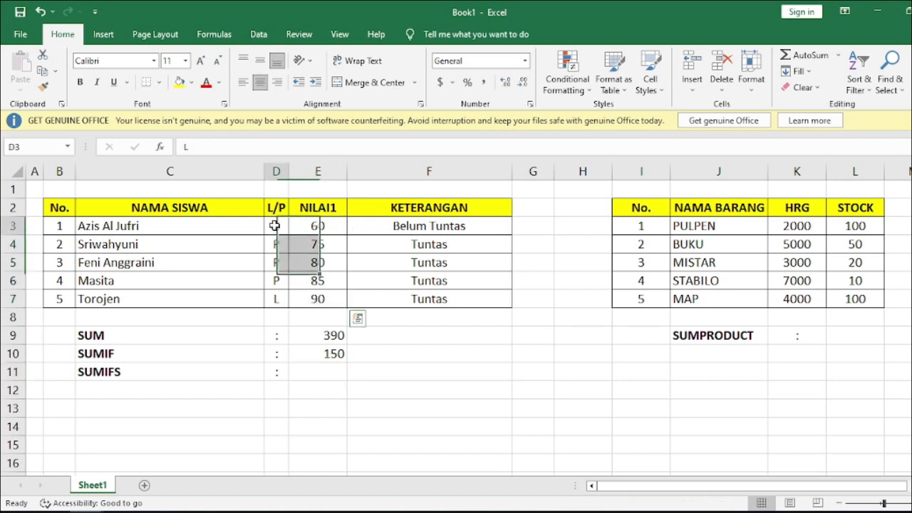
{"action": "left_click", "coordinate": [279, 299]}
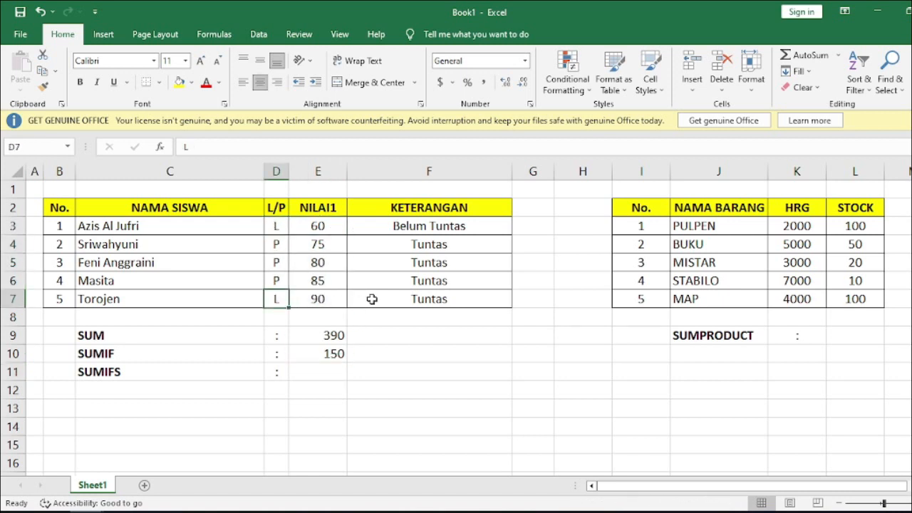
{"action": "left_click_drag", "start_coordinate": [399, 233], "coordinate": [411, 300]}
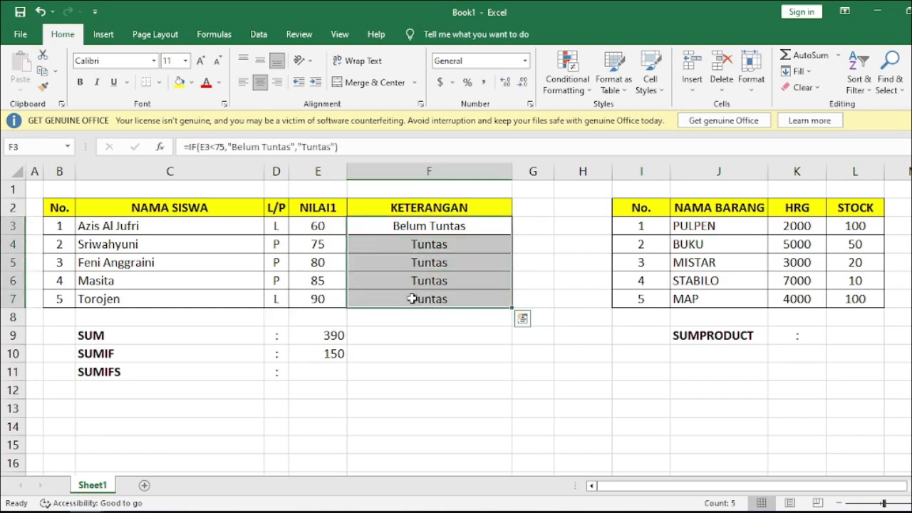
- Begin a SUMIFS formula in E11 with sum range E3:E7 and the first condition "L" on the L/P range D3:D7
{"action": "left_click", "coordinate": [325, 371]}
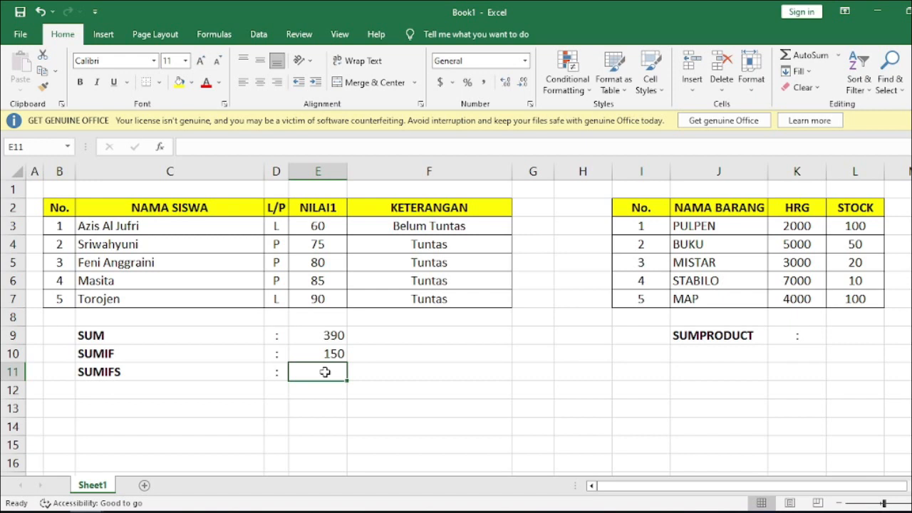
{"action": "type", "text": "=SUM"}
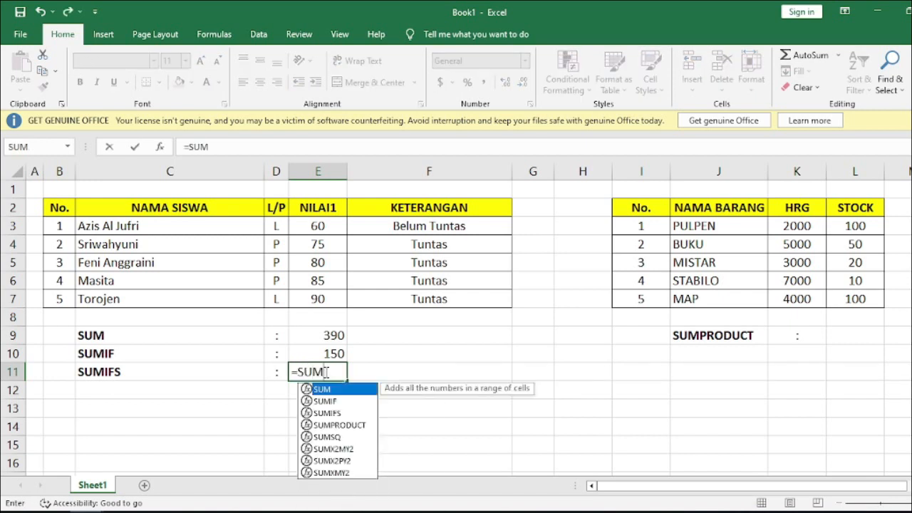
{"action": "type", "text": "IFS"}
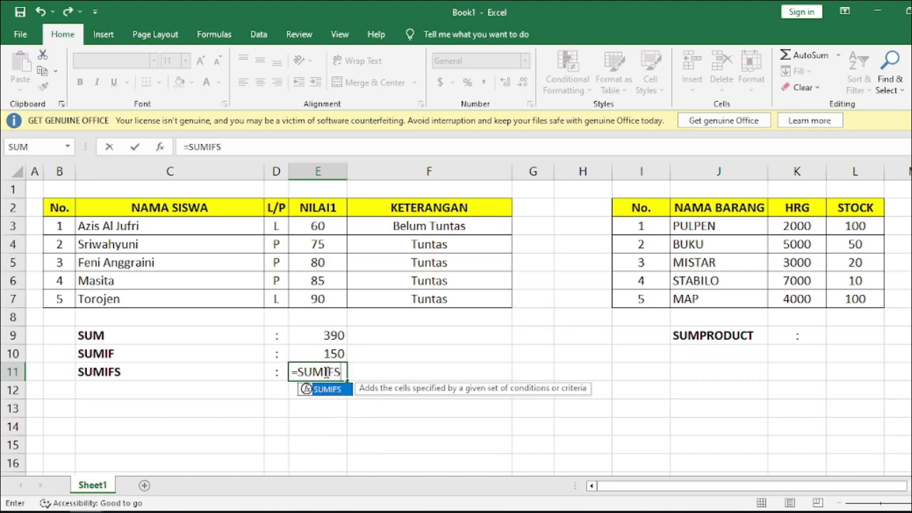
{"action": "type", "text": "("}
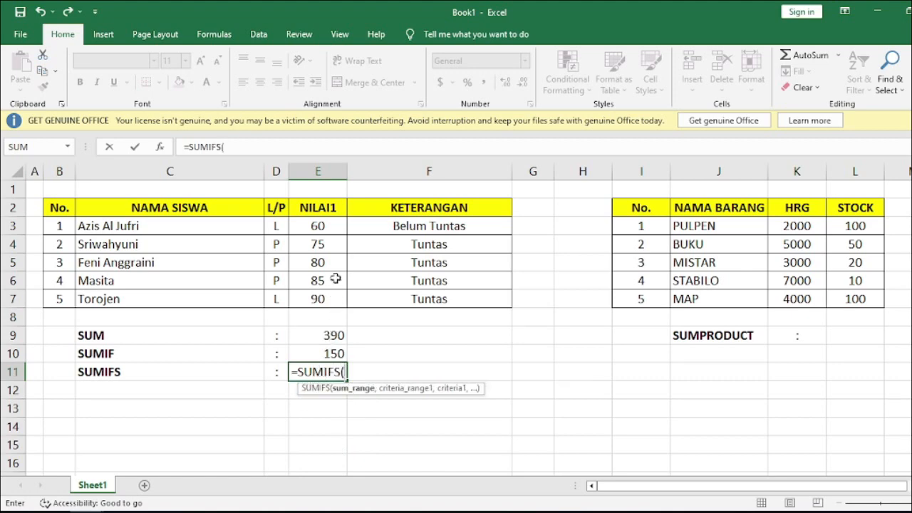
{"action": "left_click_drag", "start_coordinate": [332, 226], "coordinate": [336, 298]}
{"action": "type", "text": ","}
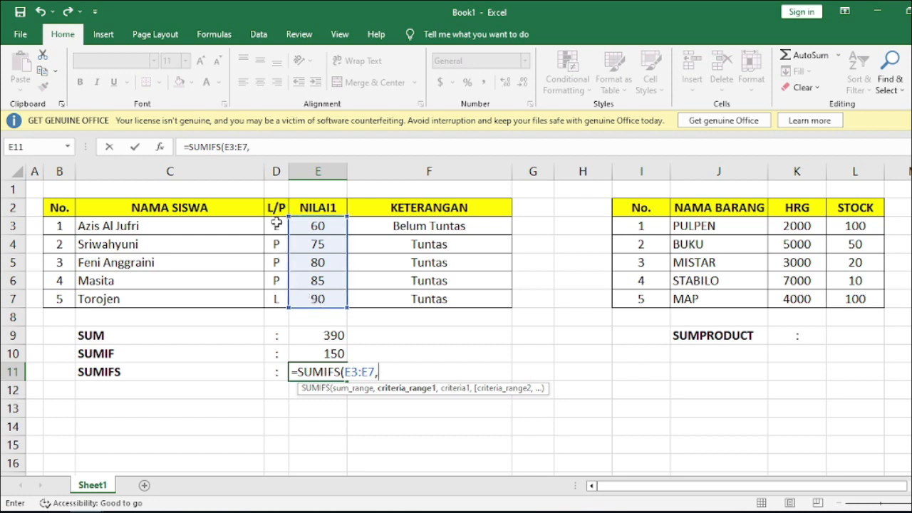
{"action": "left_click_drag", "start_coordinate": [276, 224], "coordinate": [280, 298]}
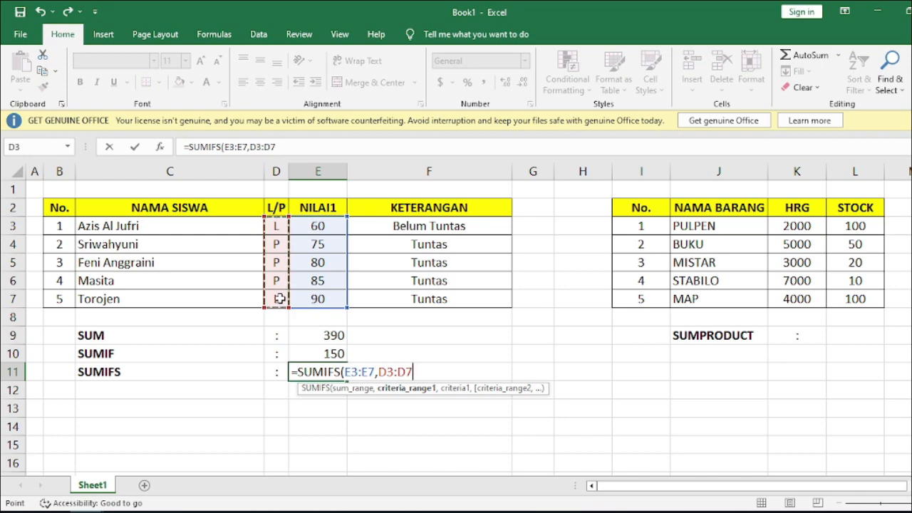
{"action": "type", "text": ","}
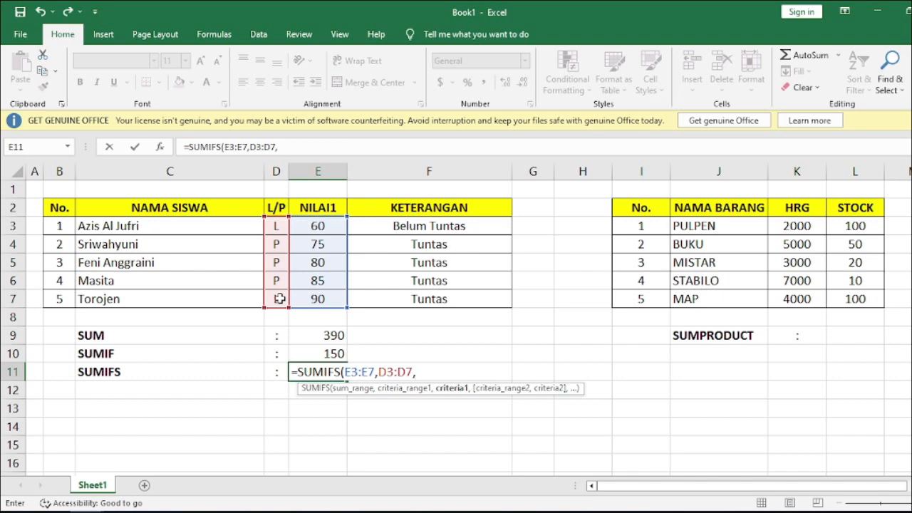
{"action": "type", "text": "\"L\","}
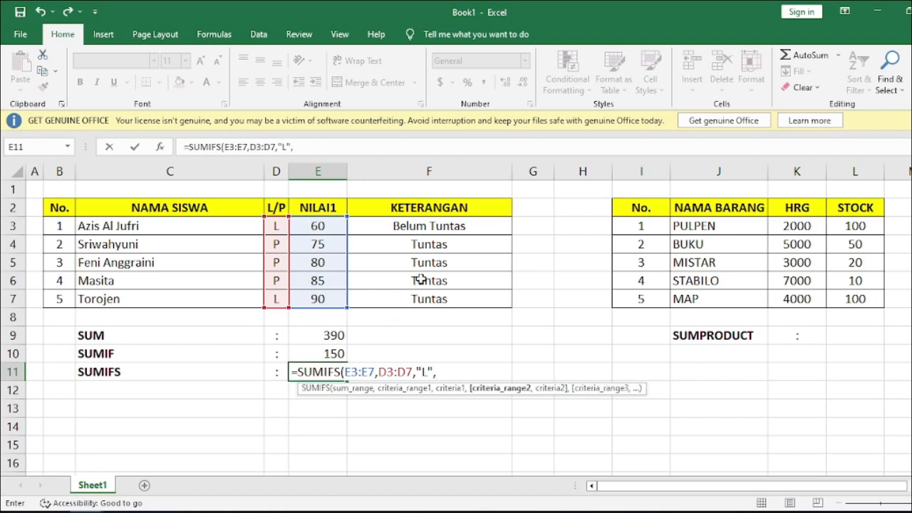
- Complete the SUMIFS formula in E11 with the second condition "Tuntas" on the KETERANGAN range F3:F7
{"action": "left_click_drag", "start_coordinate": [442, 226], "coordinate": [441, 299]}
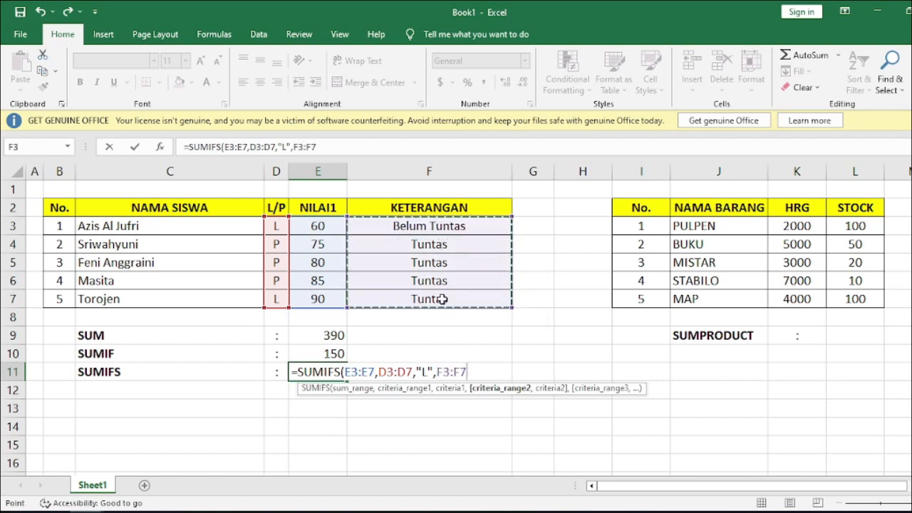
{"action": "type", "text": ","}
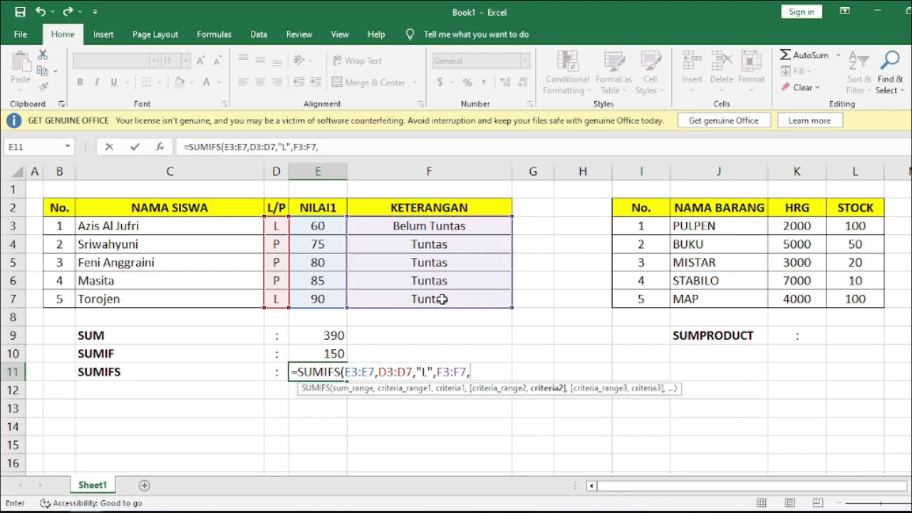
{"action": "type", "text": "\"Tunt"}
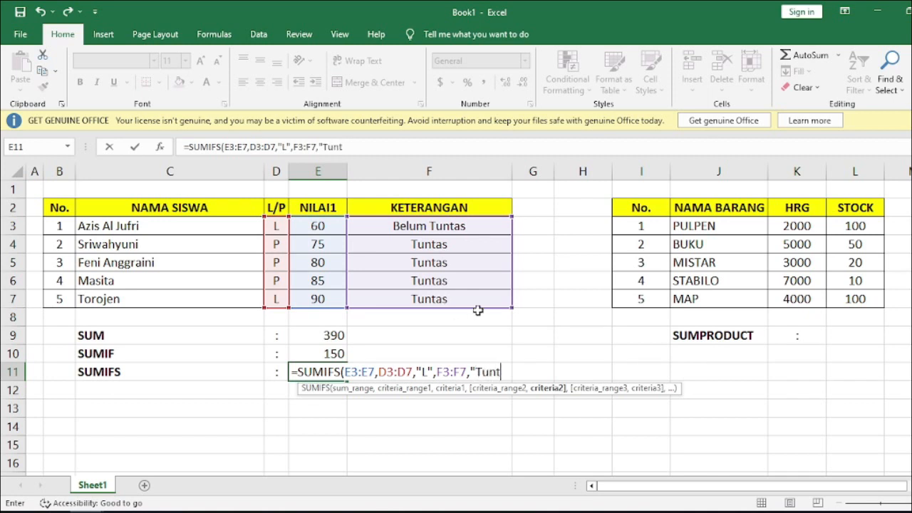
{"action": "type", "text": "as\""}
{"action": "left_click_drag", "start_coordinate": [417, 371], "coordinate": [520, 371]}
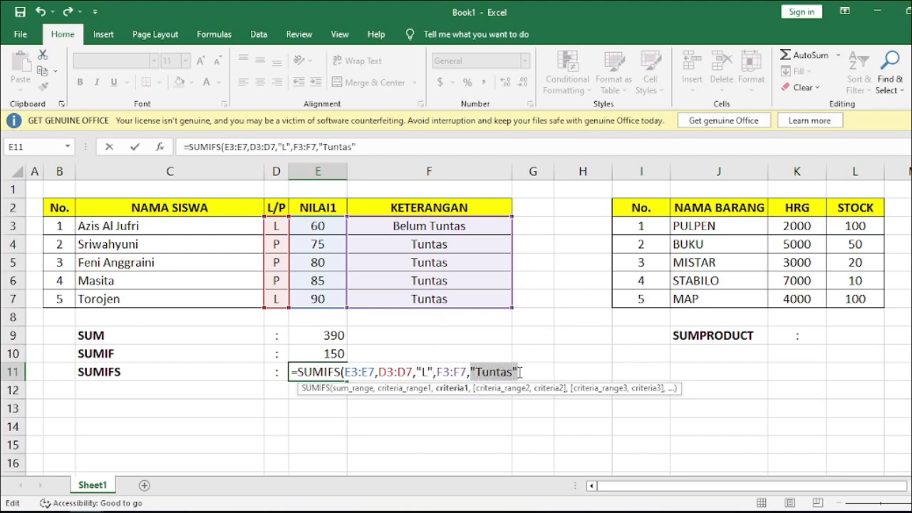
{"action": "left_click", "coordinate": [527, 372]}
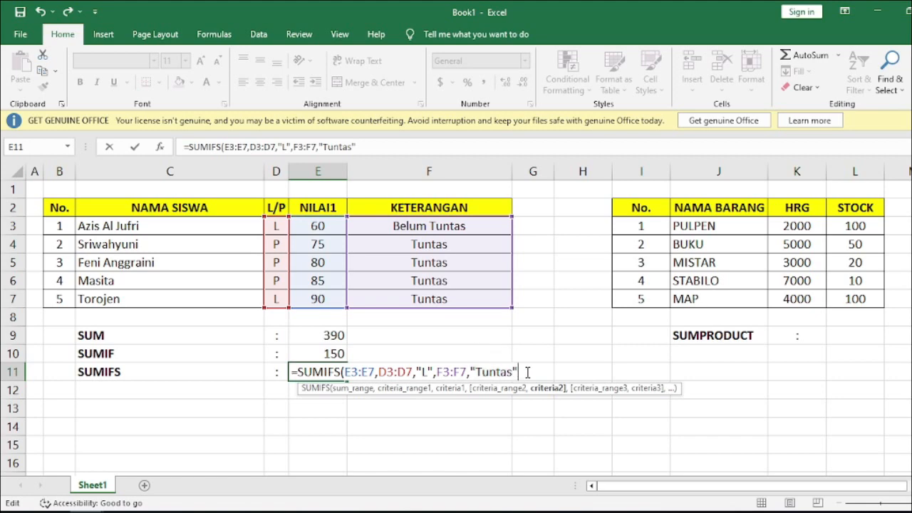
{"action": "key", "text": "Return"}
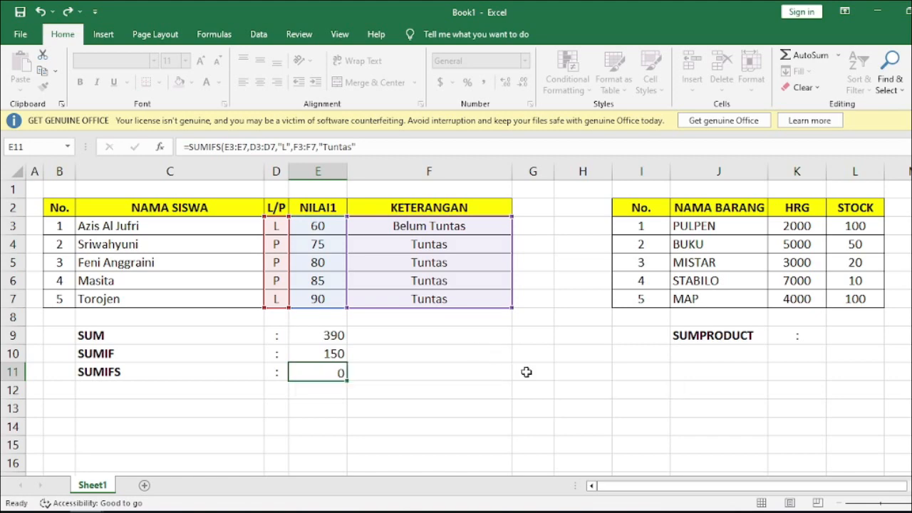
- Check the SUMIFS result in E11 against the NILAI1 scores and KETERANGAN status of the students marked L
{"action": "left_click", "coordinate": [319, 372]}
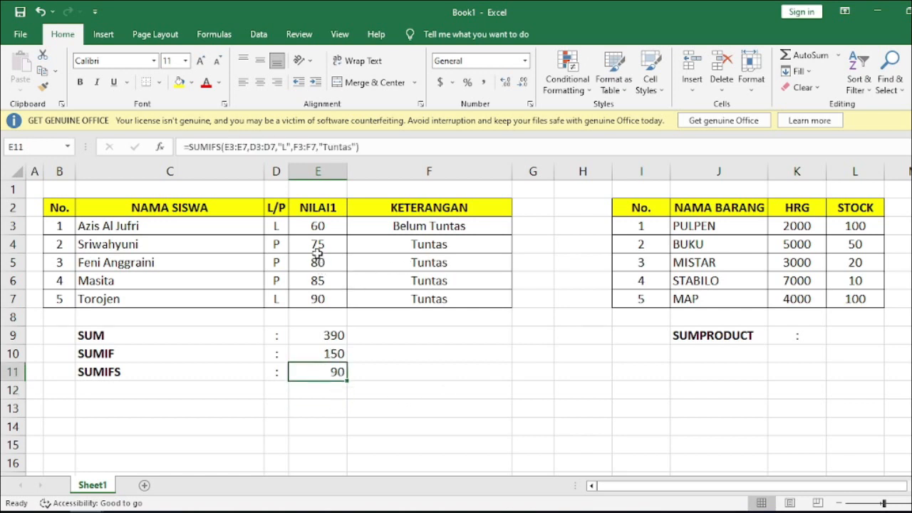
{"action": "left_click", "coordinate": [278, 224]}
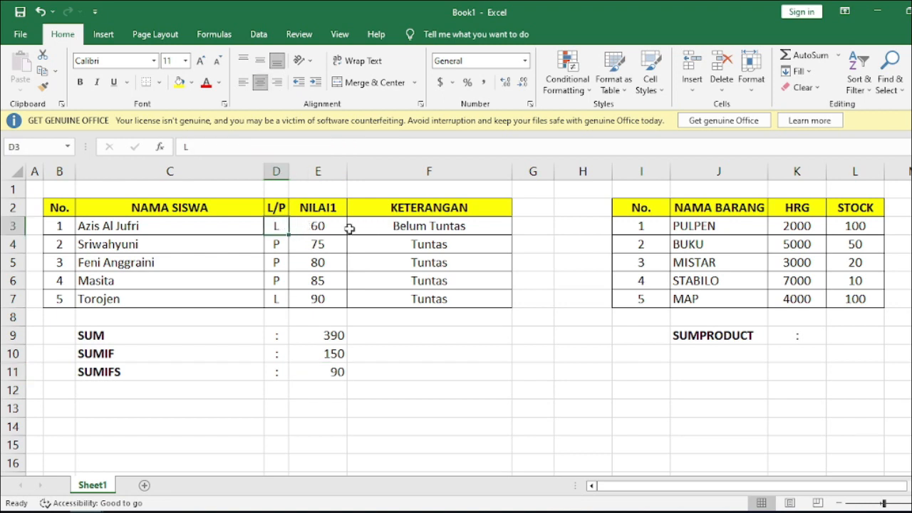
{"action": "left_click", "coordinate": [195, 226]}
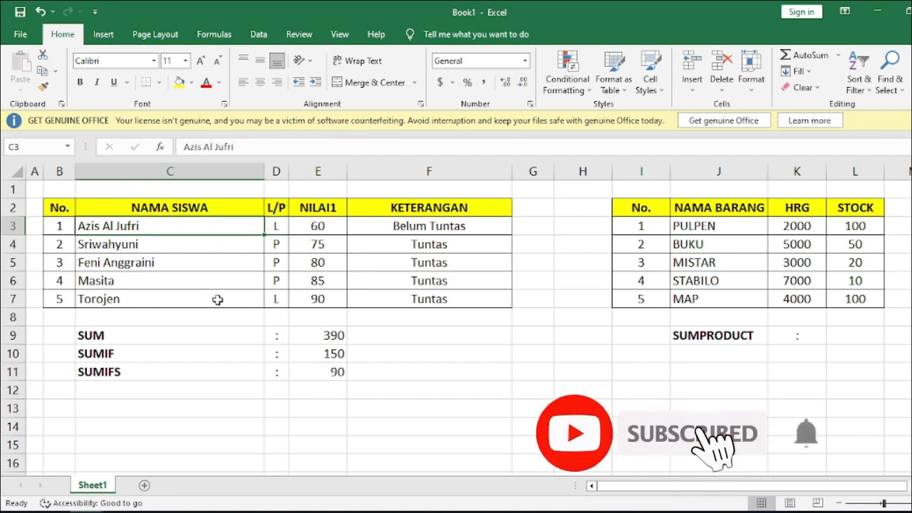
{"action": "left_click", "coordinate": [219, 300]}
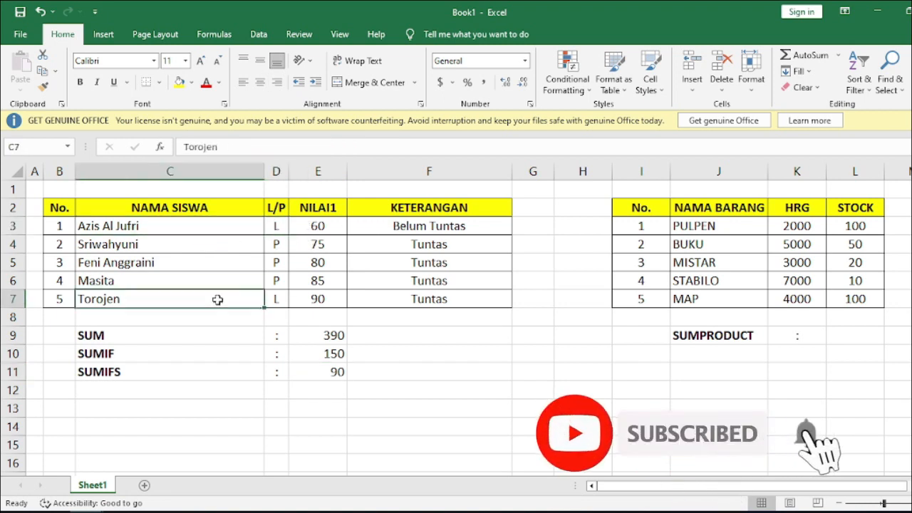
{"action": "left_click", "coordinate": [322, 225]}
{"action": "left_click", "coordinate": [321, 300]}
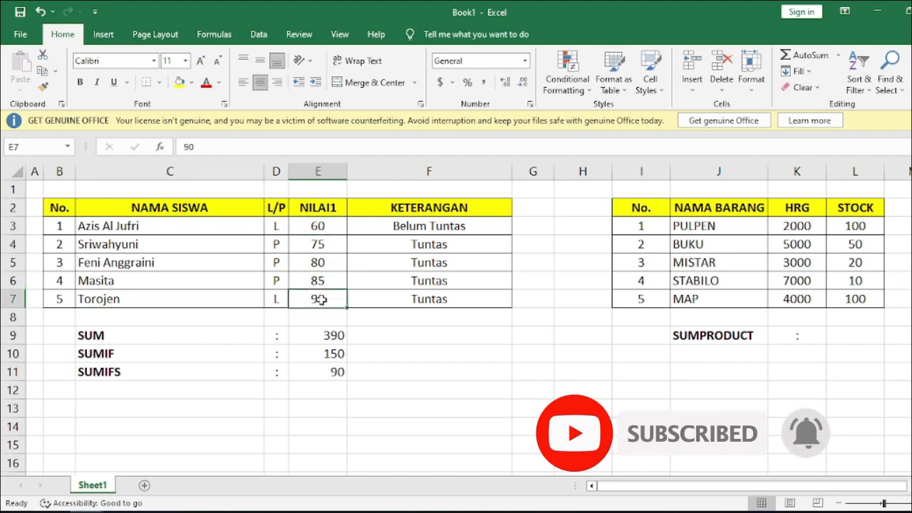
{"action": "left_click", "coordinate": [412, 300]}
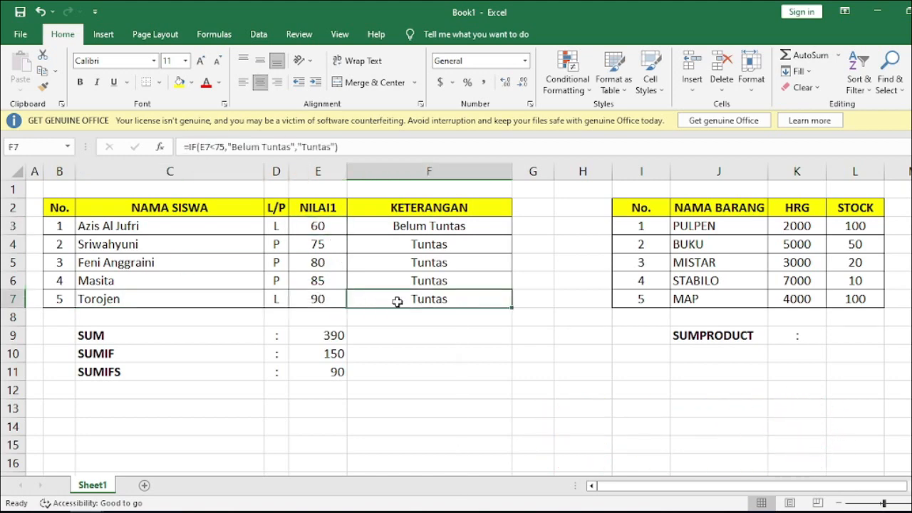
{"action": "left_click", "coordinate": [327, 302]}
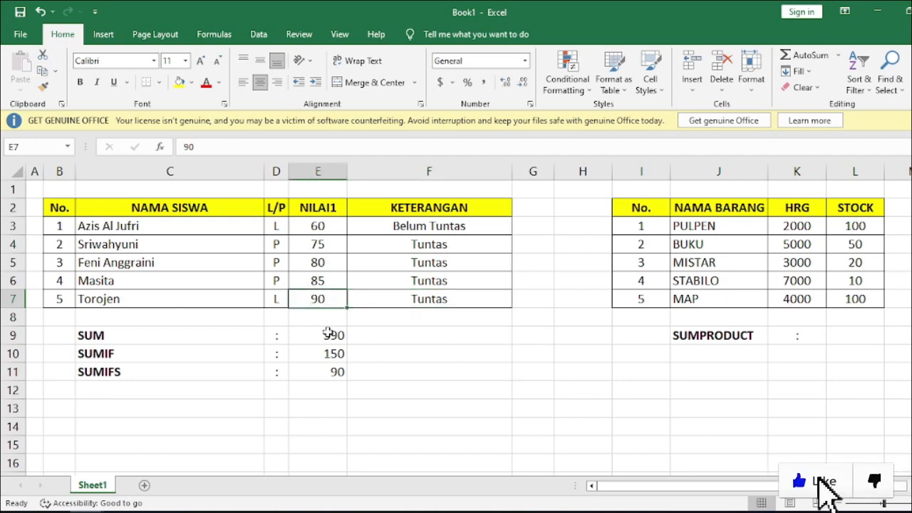
{"action": "left_click", "coordinate": [327, 373]}
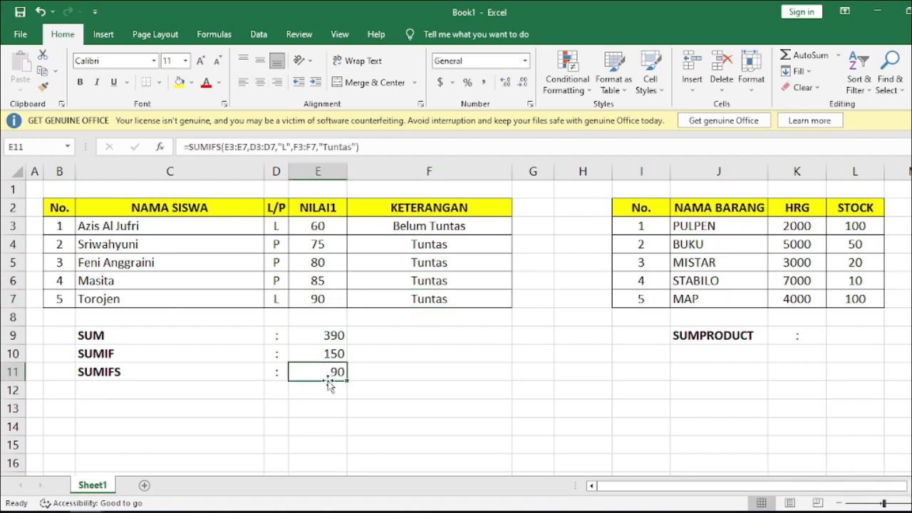
- Examine the item stock table, including the name, HRG and STOCK entries in the PULPEN row
{"action": "scroll", "coordinate": [356, 356], "scroll_direction": "right", "scroll_amount": 3}
{"action": "left_click", "coordinate": [379, 338]}
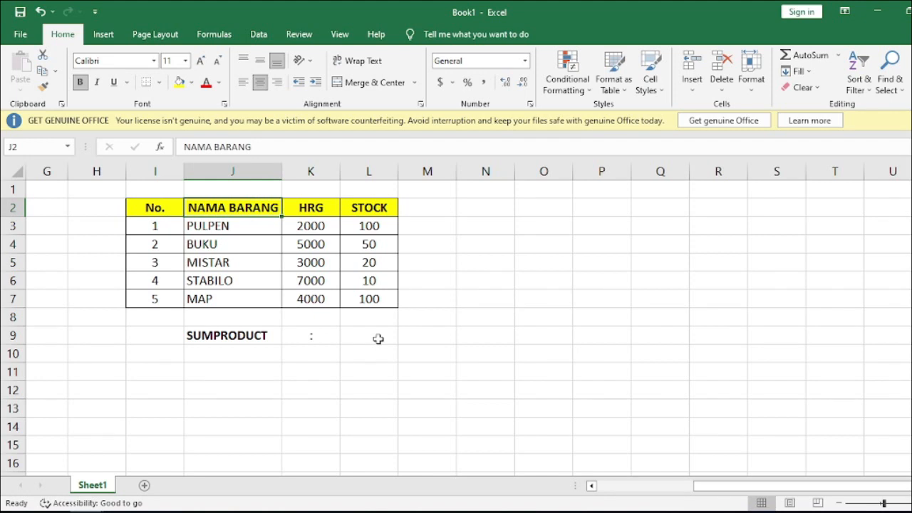
{"action": "key", "text": "Left"}
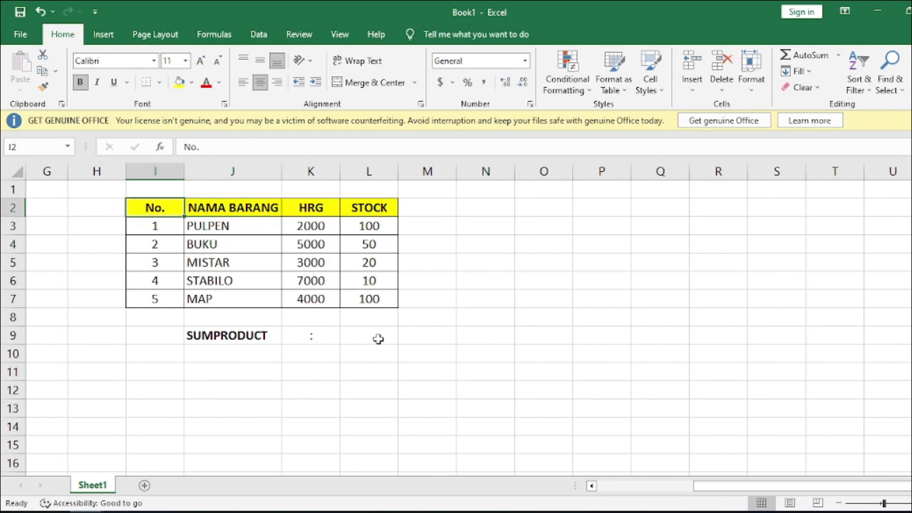
{"action": "left_click", "coordinate": [235, 227]}
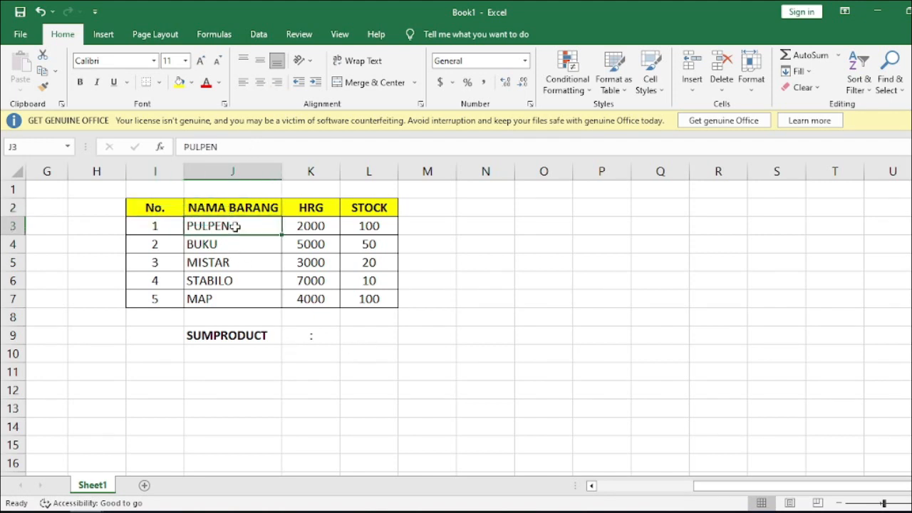
{"action": "left_click", "coordinate": [314, 222]}
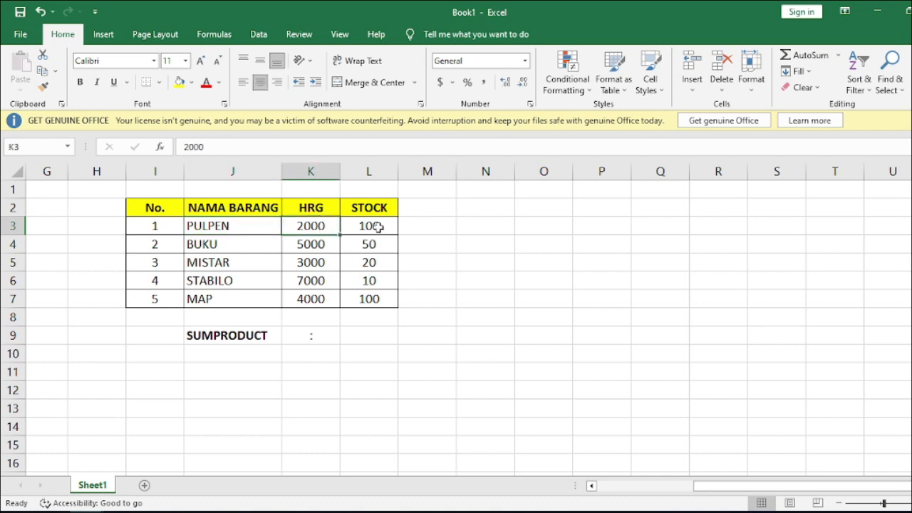
{"action": "left_click", "coordinate": [378, 226]}
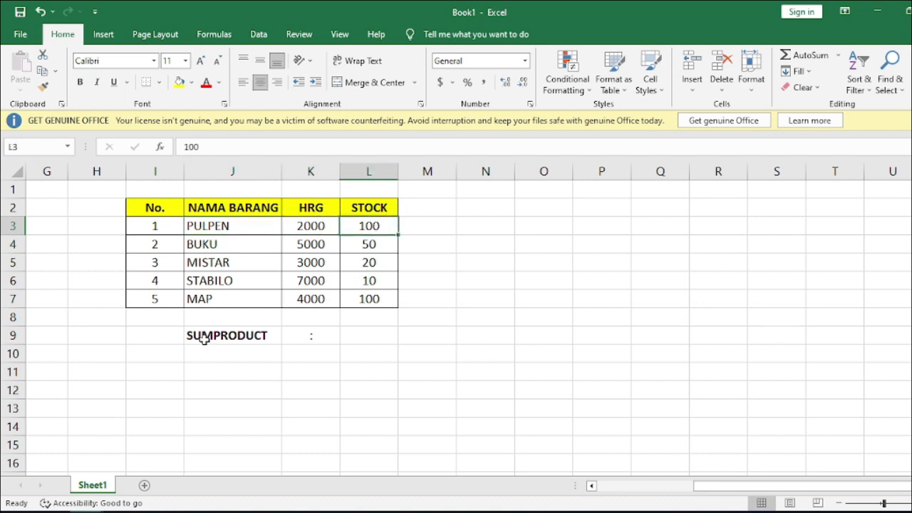
- Examine the NAMA BARANG entries in J3:J7 together with their HRG and STOCK values
{"action": "left_click", "coordinate": [288, 338]}
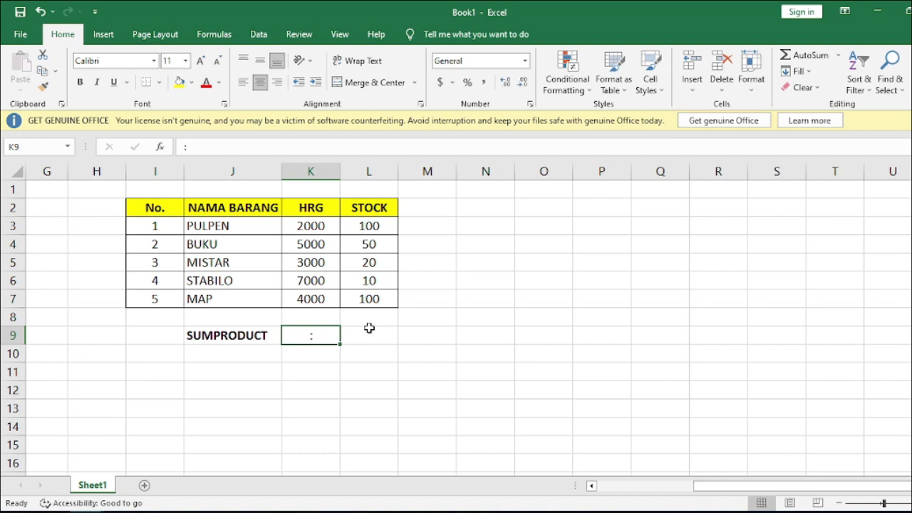
{"action": "left_click_drag", "start_coordinate": [232, 227], "coordinate": [228, 297]}
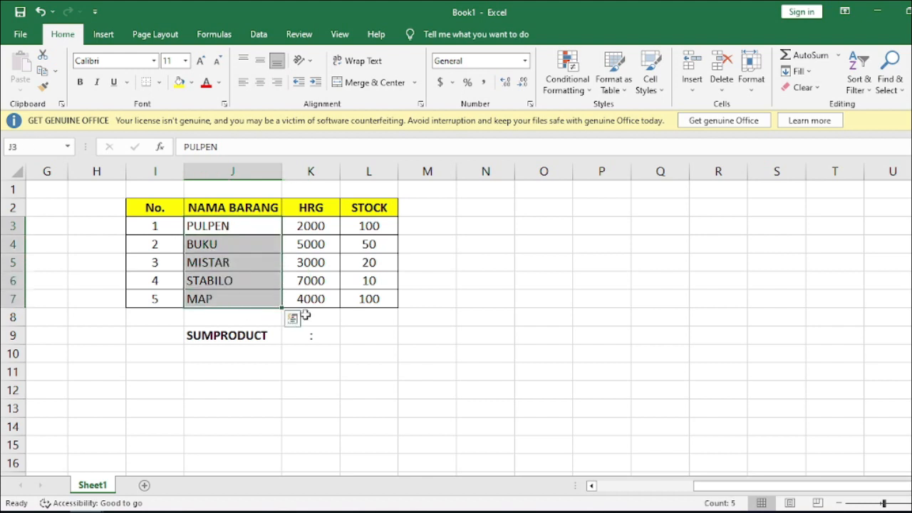
{"action": "left_click", "coordinate": [356, 301]}
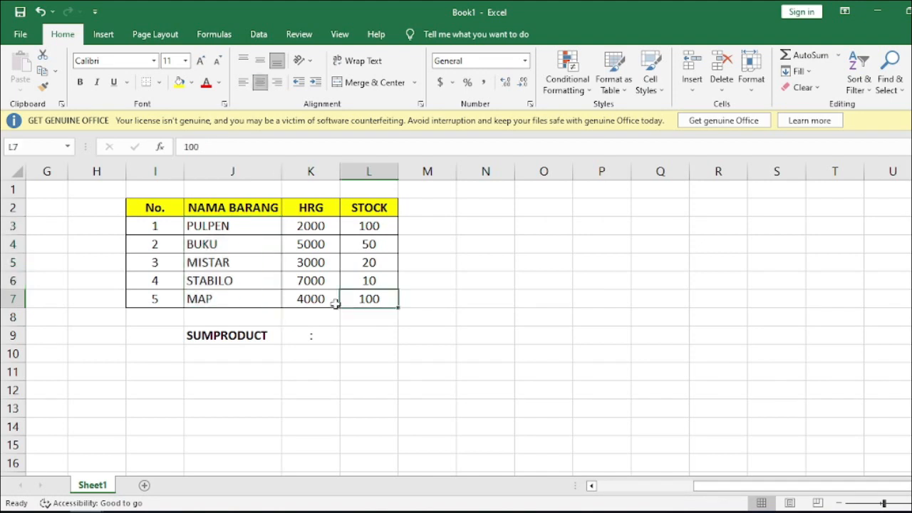
{"action": "left_click", "coordinate": [431, 226]}
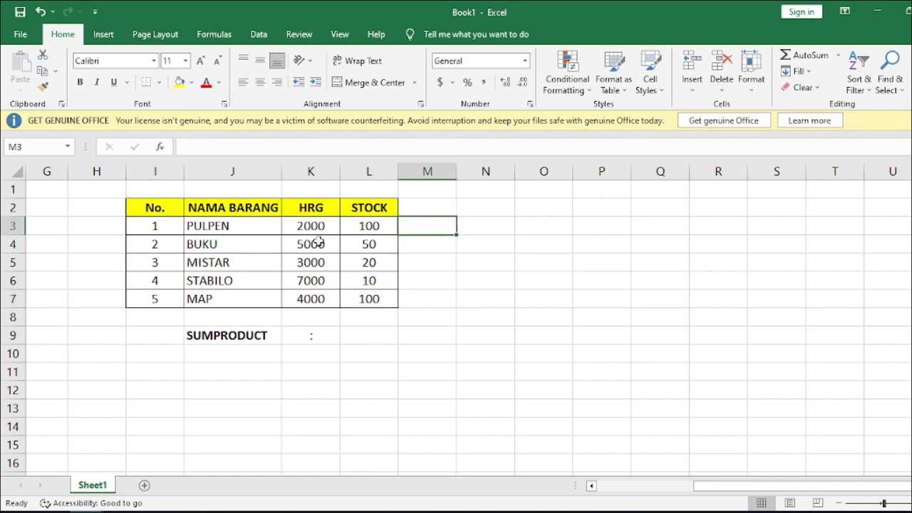
{"action": "left_click", "coordinate": [428, 247]}
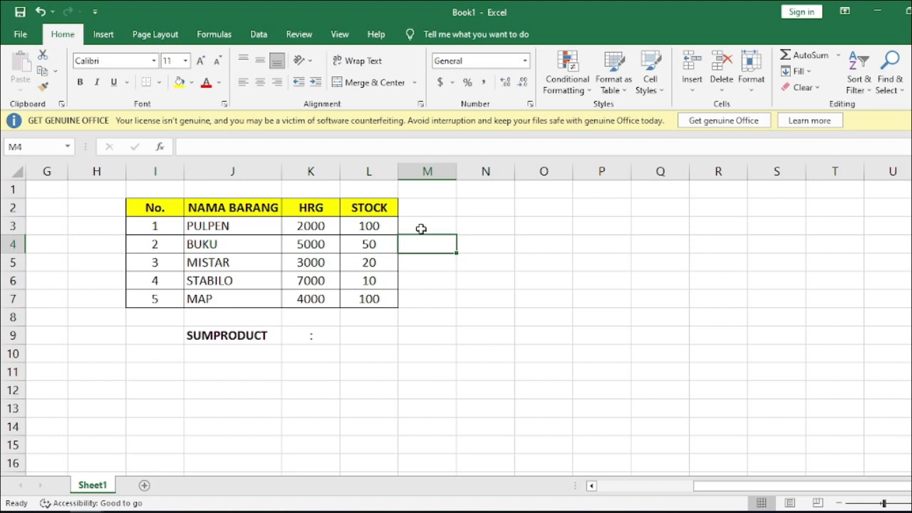
{"action": "left_click_drag", "start_coordinate": [240, 228], "coordinate": [232, 300]}
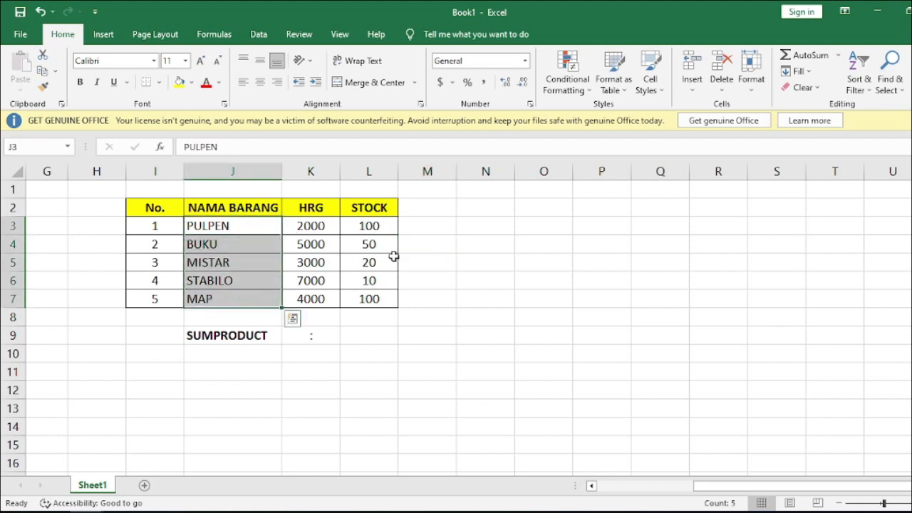
- Try multiplying the PULPEN row's HRG by its STOCK in M3 with =K3*L3, and clear the trial formula
{"action": "left_click", "coordinate": [433, 229]}
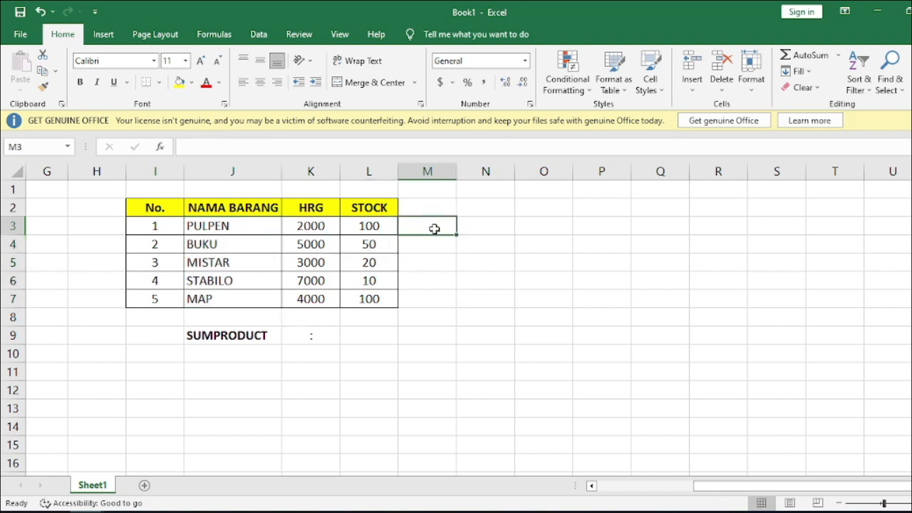
{"action": "type", "text": "="}
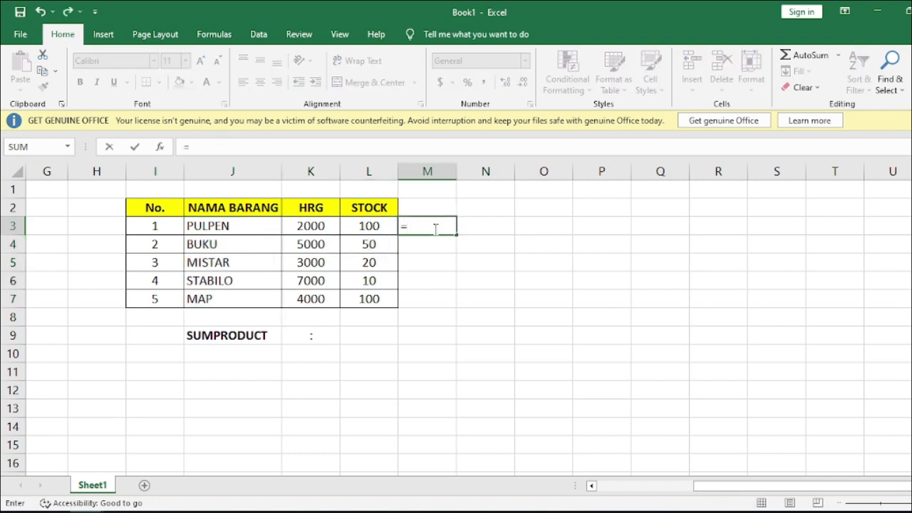
{"action": "key", "text": "Left"}
{"action": "key", "text": "Left"}
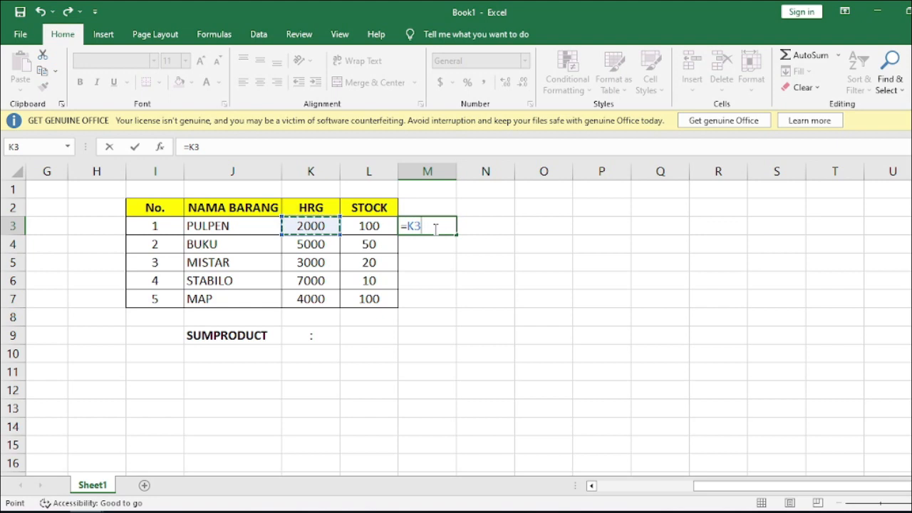
{"action": "type", "text": "*"}
{"action": "key", "text": "Left"}
{"action": "key", "text": "Return"}
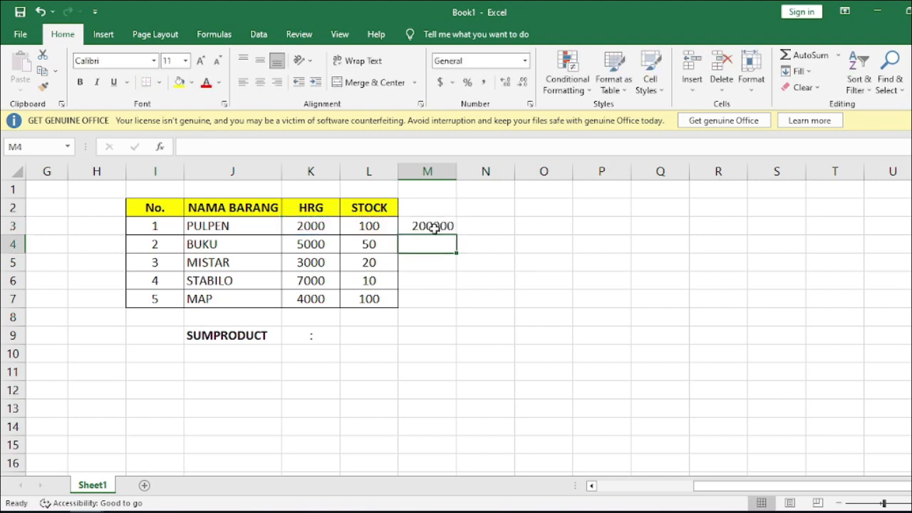
{"action": "left_click", "coordinate": [434, 226]}
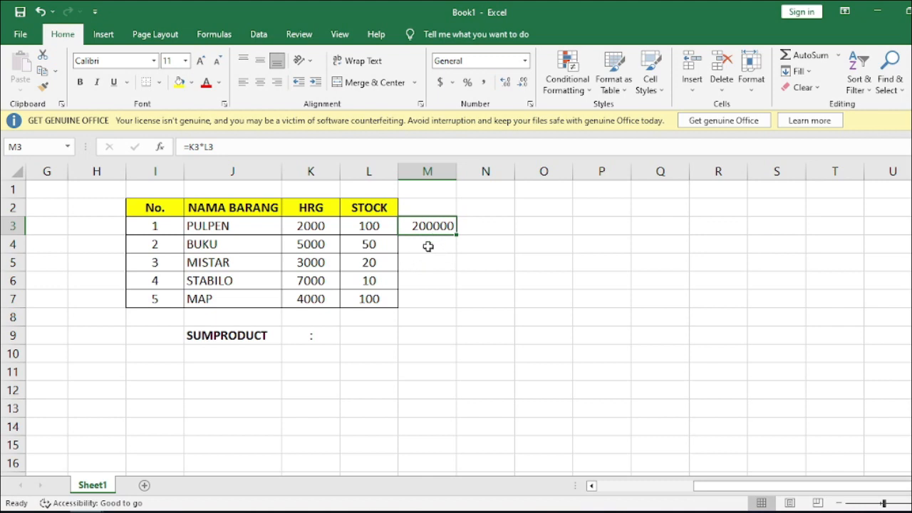
{"action": "key", "text": "Delete"}
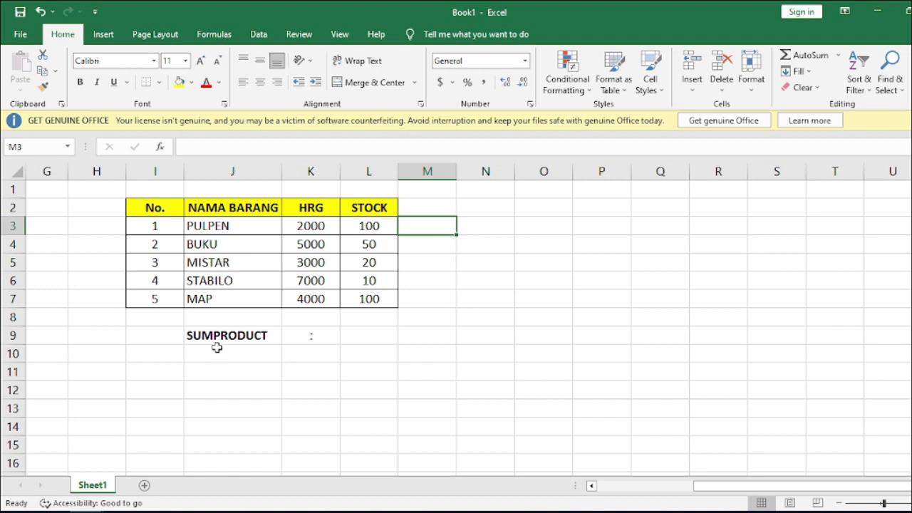
- Begin a SUMPRODUCT formula in L9, beside the SUMPRODUCT label
{"action": "left_click", "coordinate": [368, 336]}
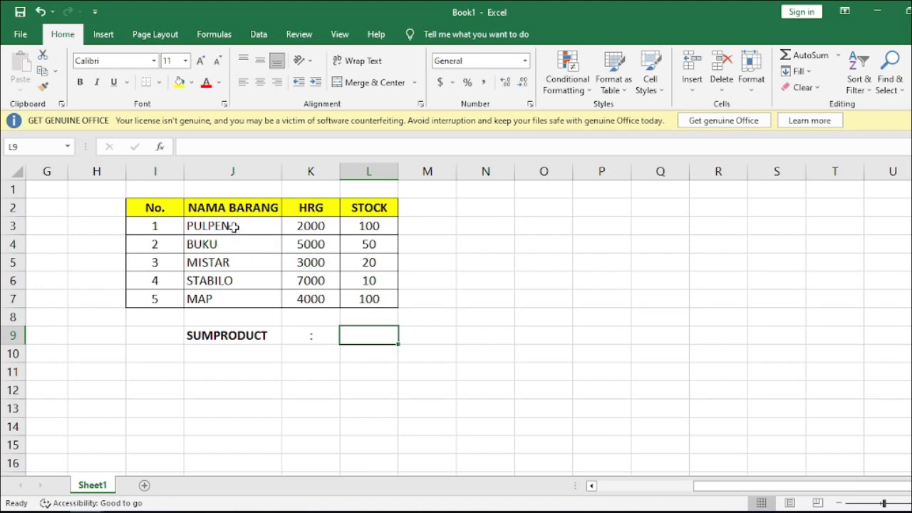
{"action": "left_click_drag", "start_coordinate": [235, 225], "coordinate": [227, 297]}
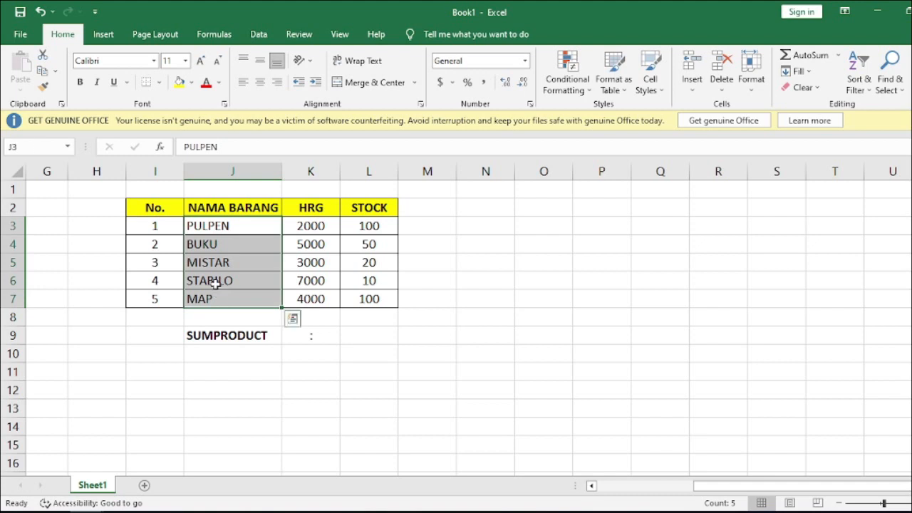
{"action": "left_click", "coordinate": [235, 226]}
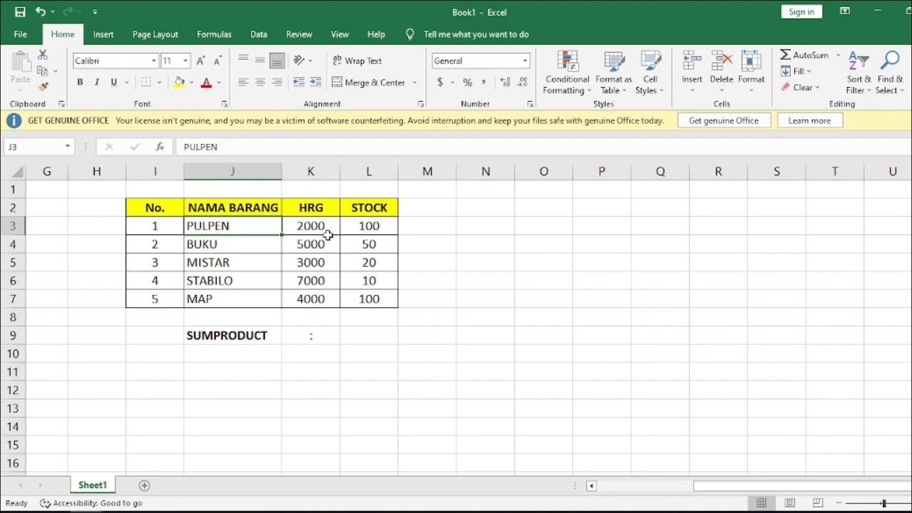
{"action": "left_click", "coordinate": [374, 226]}
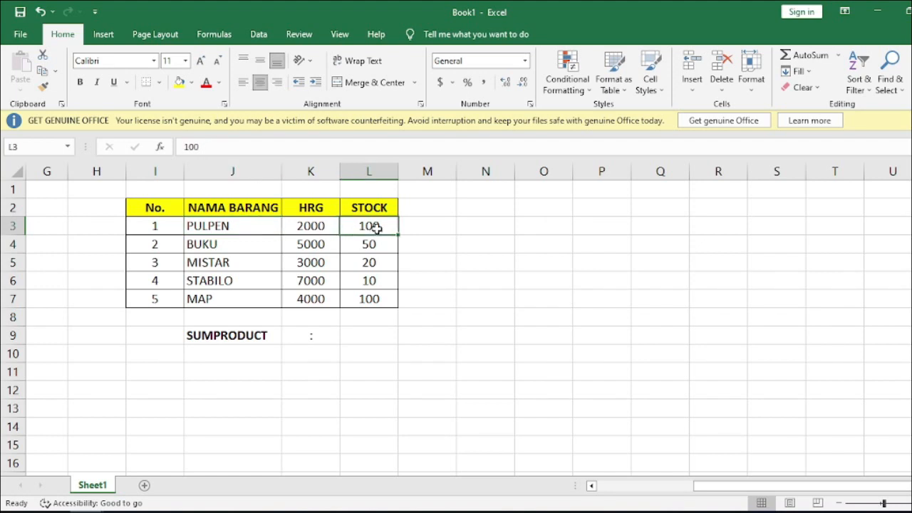
{"action": "left_click", "coordinate": [350, 336]}
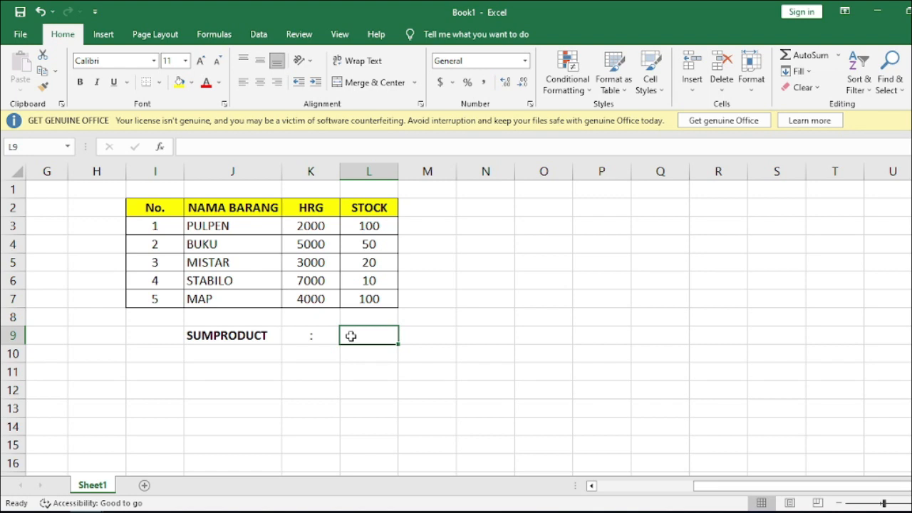
{"action": "type", "text": "="}
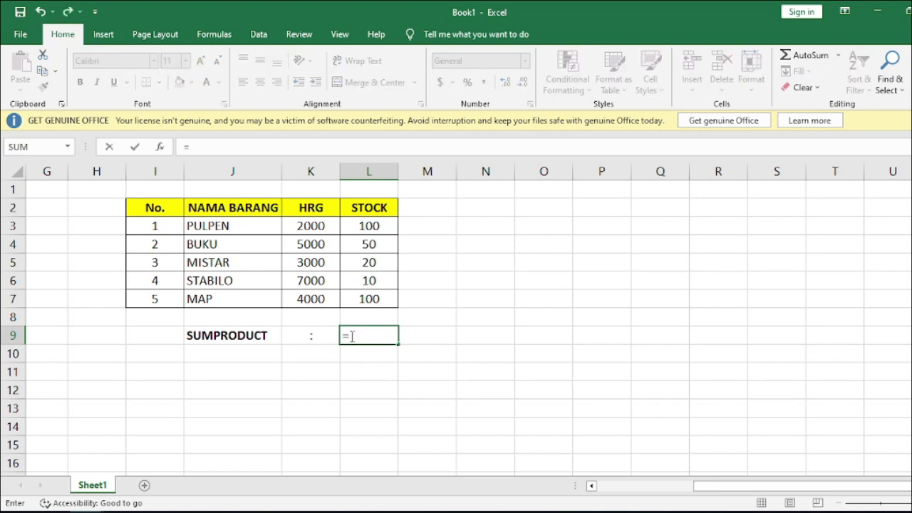
{"action": "type", "text": "SUMP"}
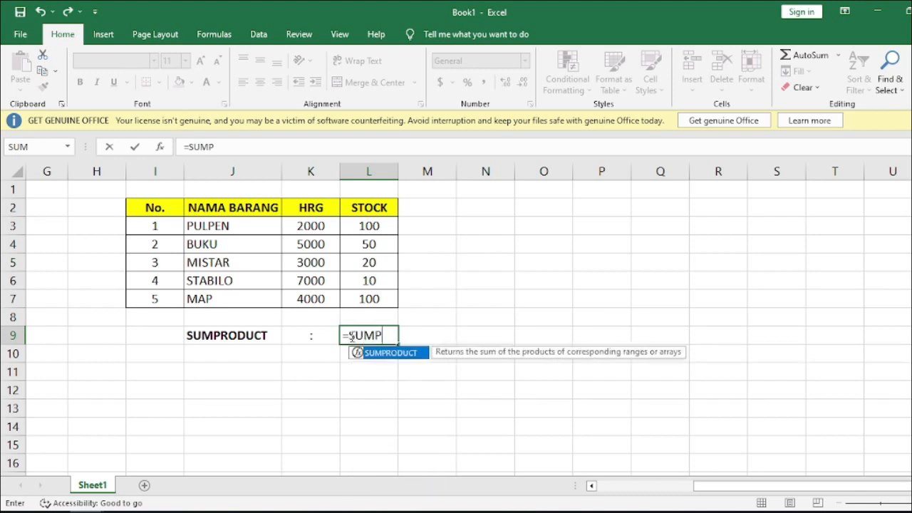
{"action": "type", "text": "RODUCT"}
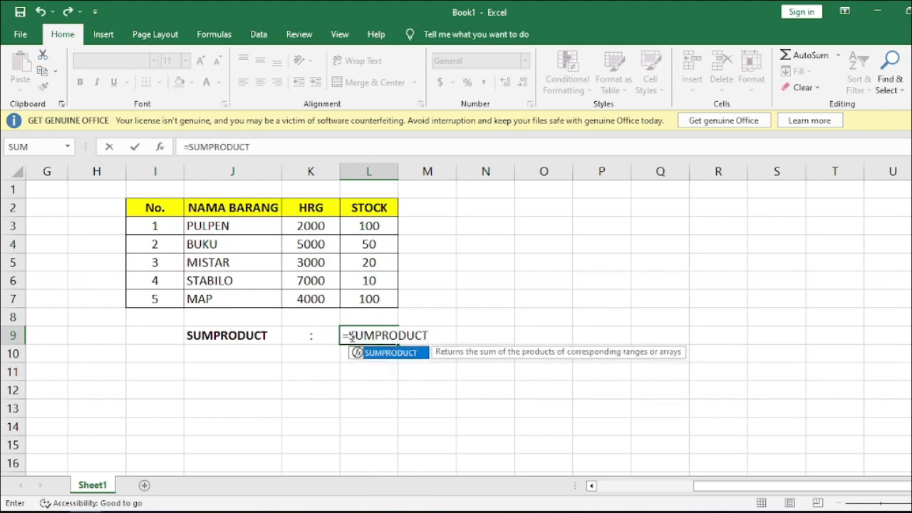
{"action": "type", "text": "("}
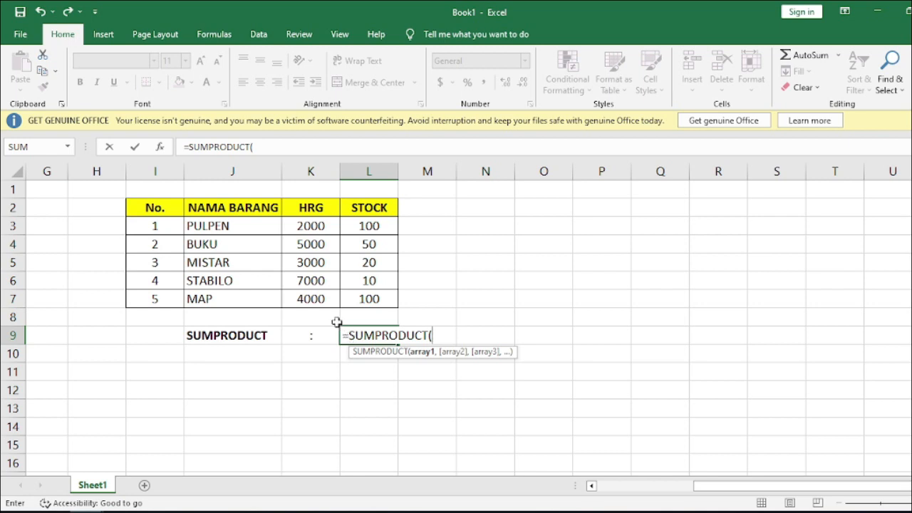
- Complete the SUMPRODUCT formula in L9 with the HRG range K3:K7 and the STOCK range L3:L7
{"action": "left_click_drag", "start_coordinate": [324, 226], "coordinate": [317, 295]}
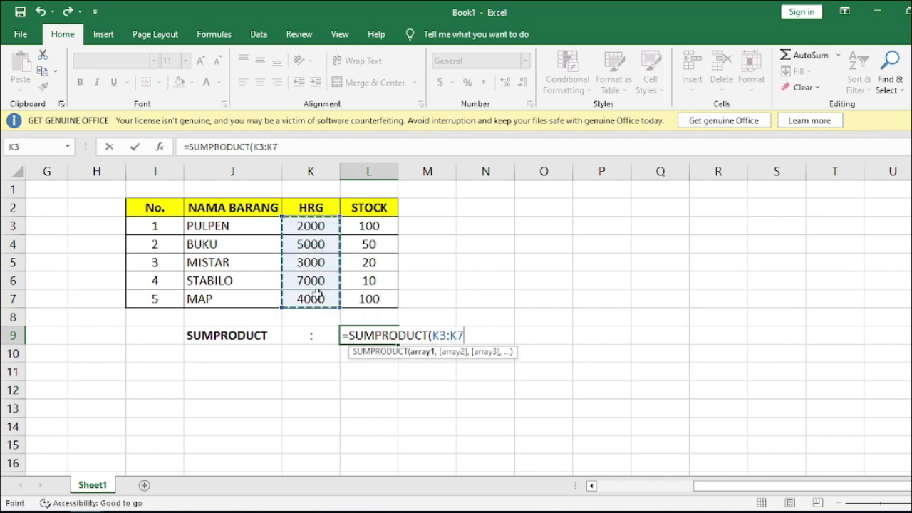
{"action": "type", "text": ","}
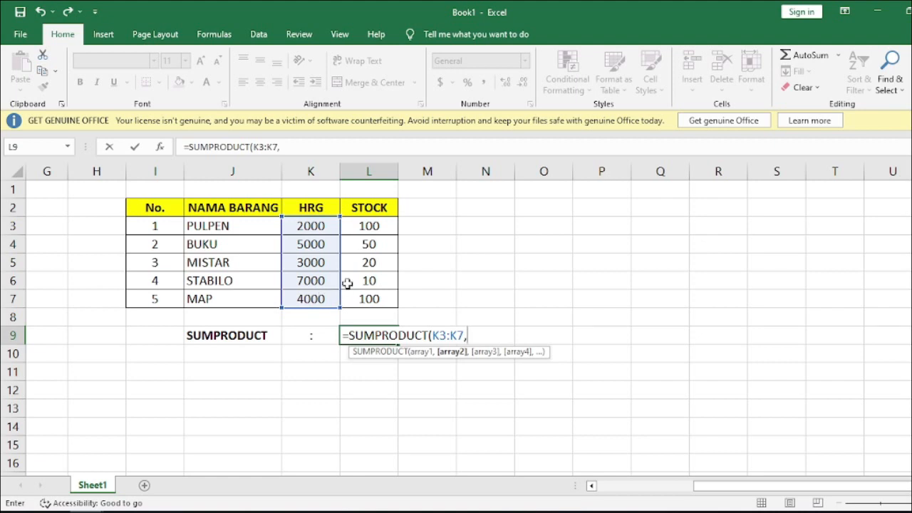
{"action": "left_click_drag", "start_coordinate": [370, 225], "coordinate": [372, 258]}
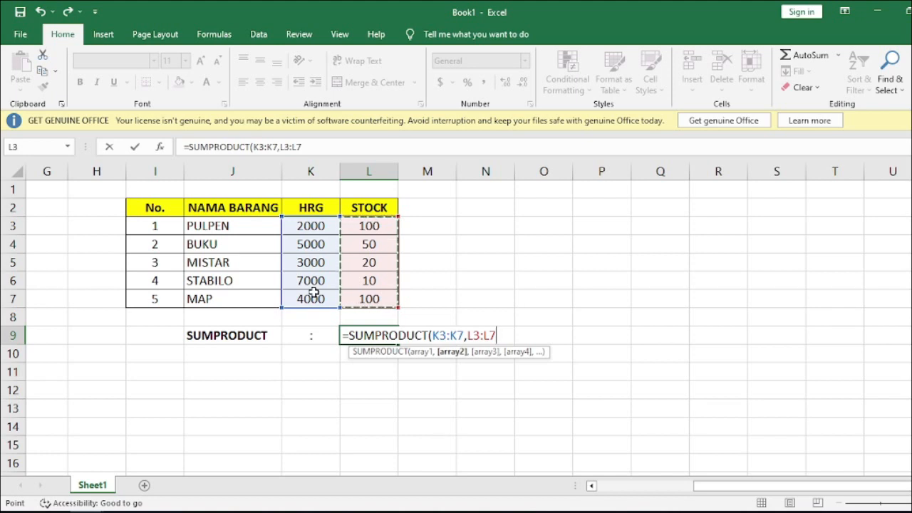
{"action": "type", "text": ")"}
{"action": "key", "text": "Return"}
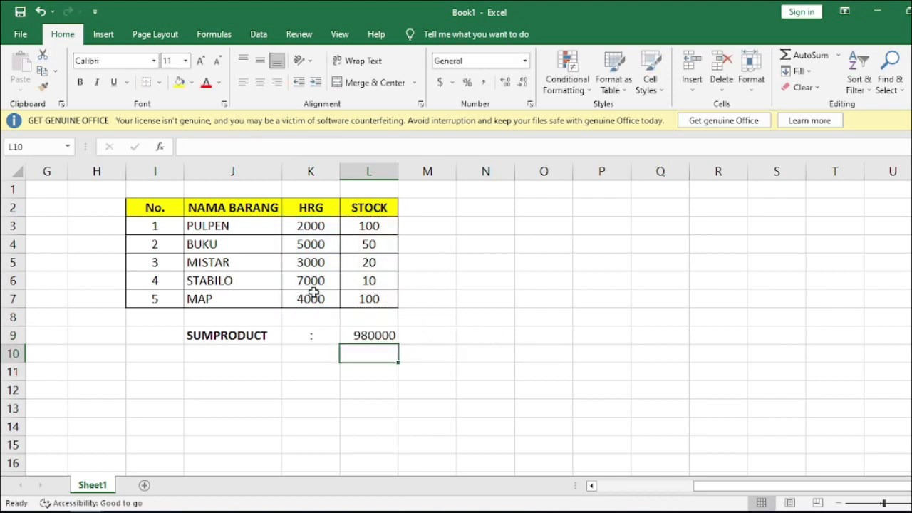
- Enter the formula =K3*L3 in N3 to multiply the PULPEN row's HRG by its STOCK
{"action": "left_click", "coordinate": [372, 336]}
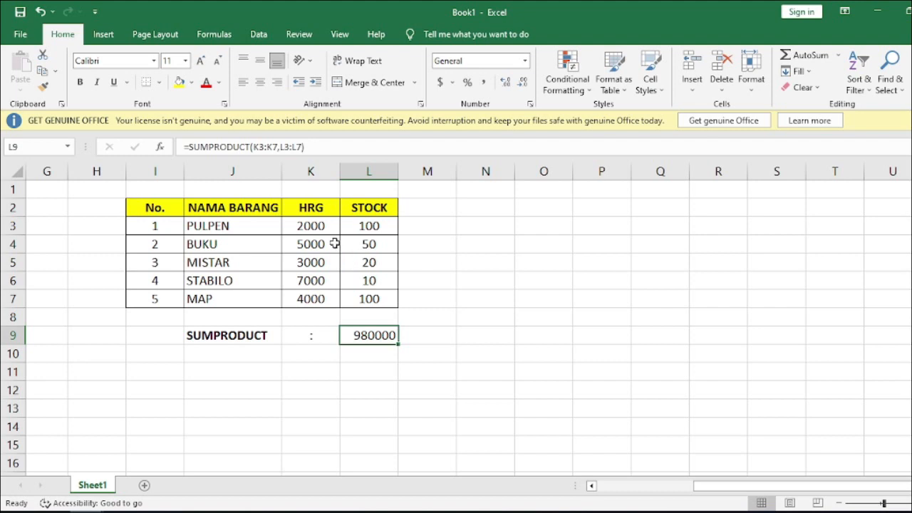
{"action": "left_click", "coordinate": [480, 227]}
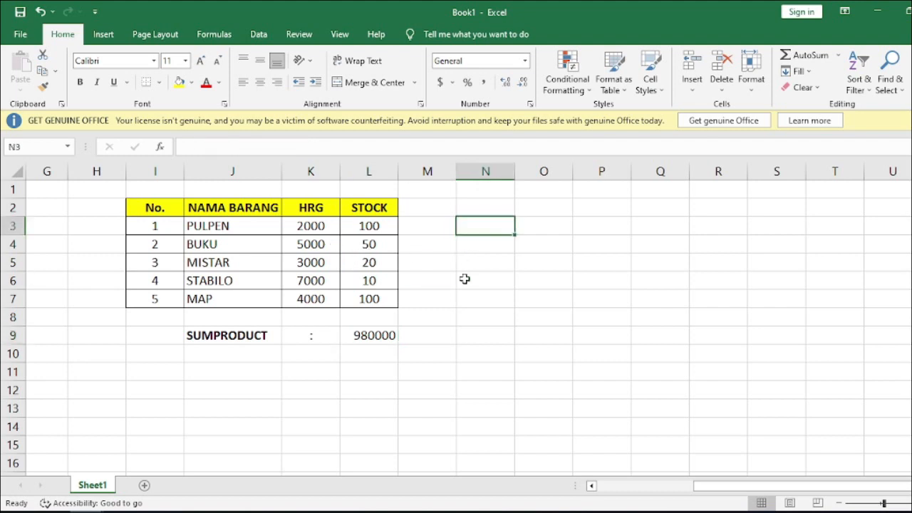
{"action": "type", "text": "="}
{"action": "key", "text": "Left"}
{"action": "key", "text": "Left"}
{"action": "key", "text": "Left"}
{"action": "type", "text": "*"}
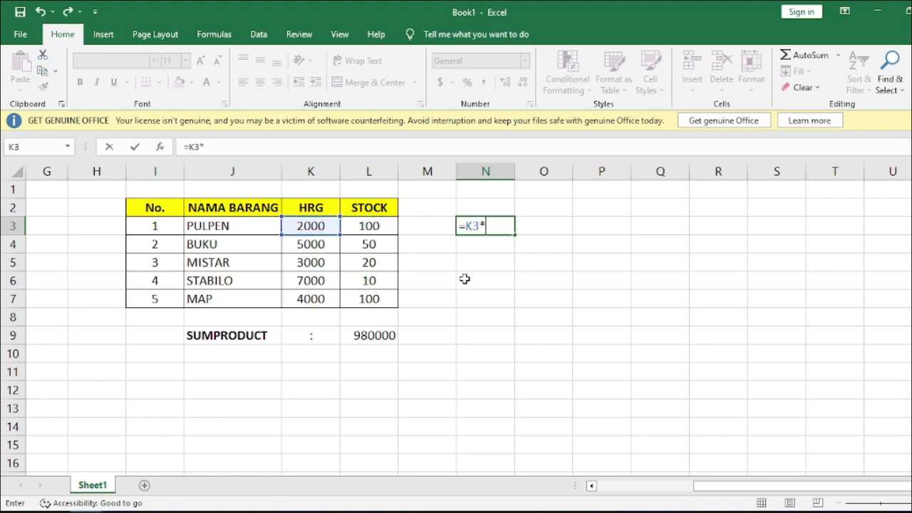
{"action": "key", "text": "Left"}
{"action": "key", "text": "Left"}
{"action": "key", "text": "Return"}
{"action": "key", "text": "Up"}
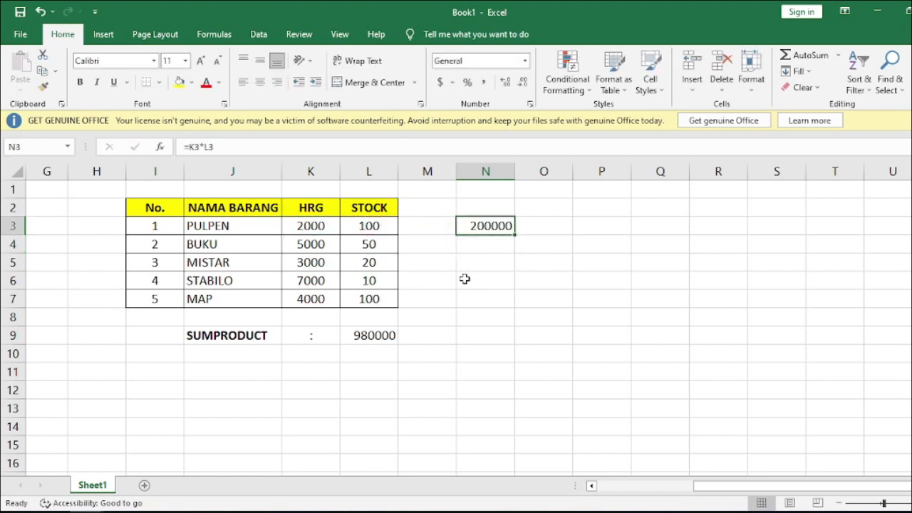
- Copy the N3 product formula down through N7 for the remaining items
{"action": "key", "text": "ctrl+c"}
{"action": "key", "text": "shift+Down"}
{"action": "key", "text": "shift+Down"}
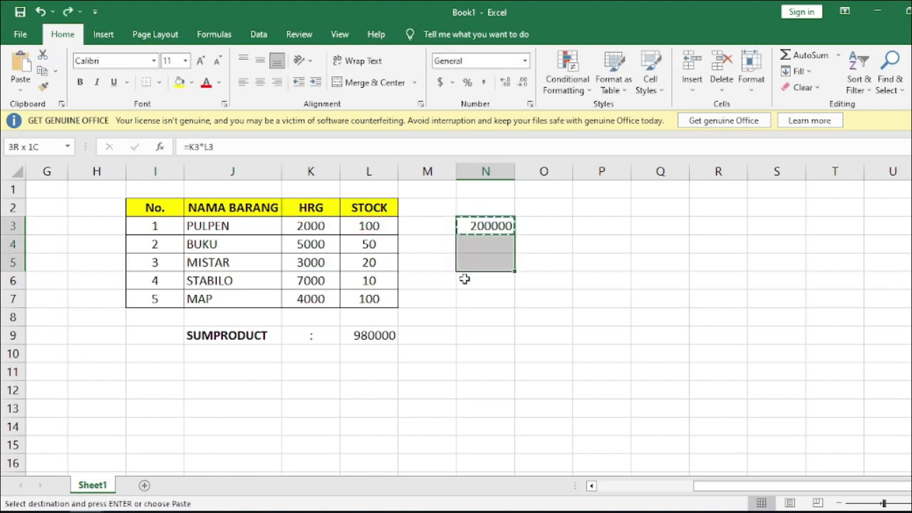
{"action": "key", "text": "shift+Down"}
{"action": "key", "text": "shift+Down"}
{"action": "key", "text": "ctrl+v"}
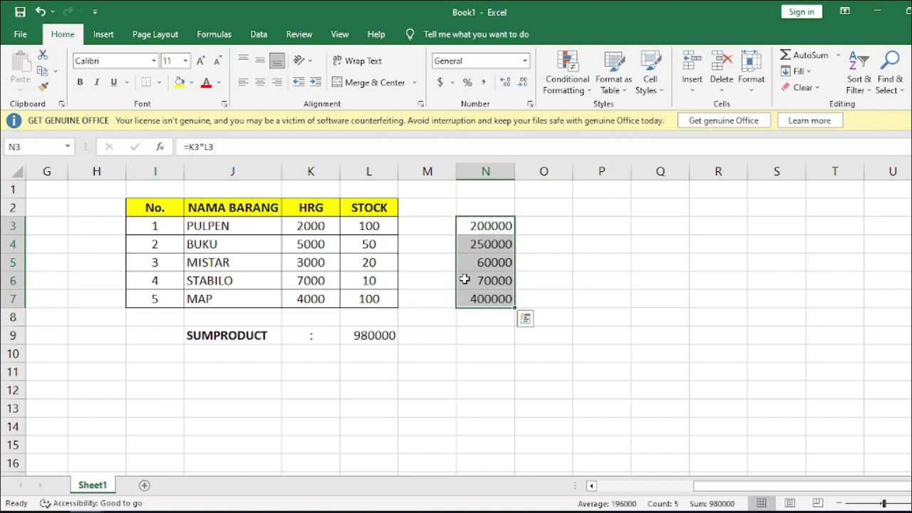
- Review the item products in N3:N7 and total them in N9 with the formula =SUM(N3:N7)
{"action": "left_click", "coordinate": [476, 226]}
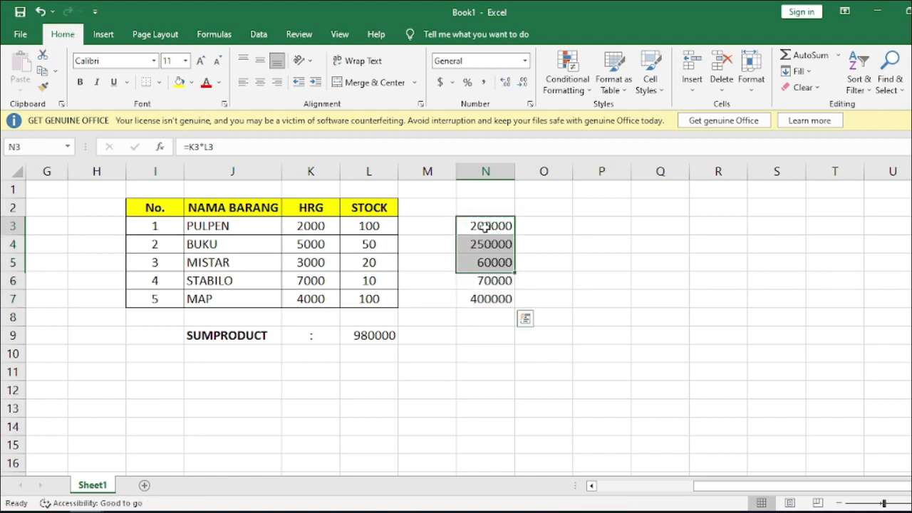
{"action": "left_click", "coordinate": [484, 244]}
{"action": "left_click", "coordinate": [482, 261]}
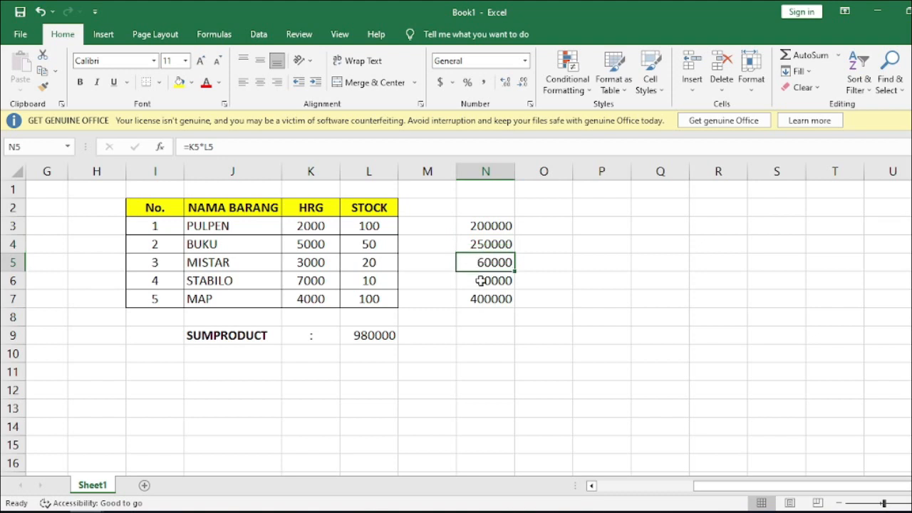
{"action": "left_click", "coordinate": [481, 281]}
{"action": "left_click", "coordinate": [480, 296]}
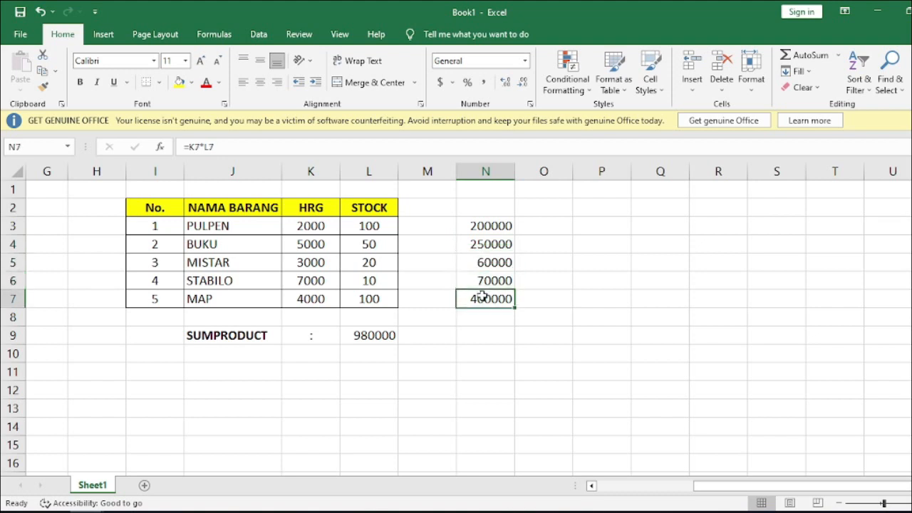
{"action": "left_click", "coordinate": [480, 333]}
{"action": "type", "text": "=SUM("}
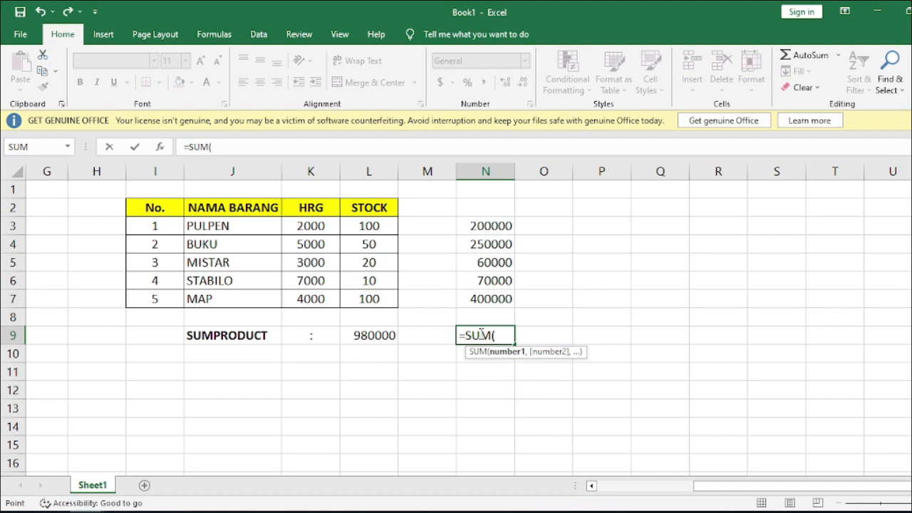
{"action": "left_click_drag", "start_coordinate": [491, 298], "coordinate": [495, 225]}
{"action": "key", "text": "Return"}
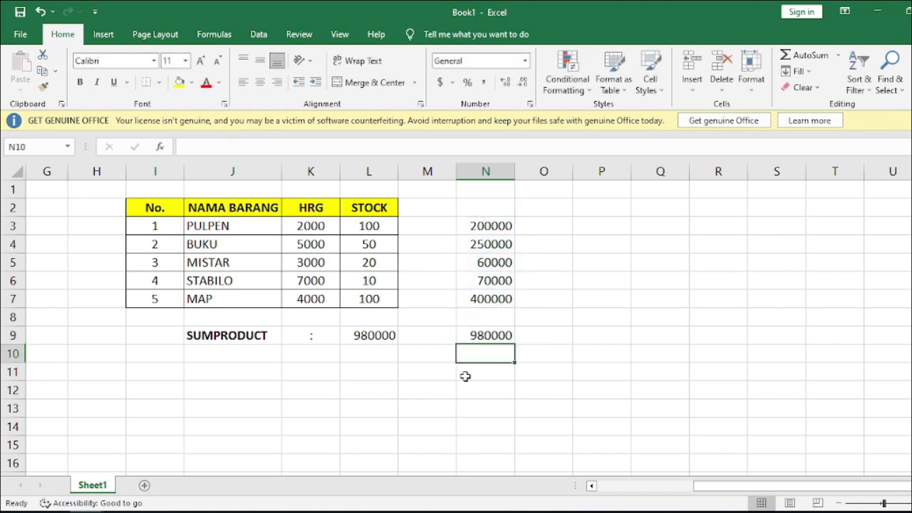
- Compare the total in N9 and its source products N3:N7 with the SUMPRODUCT result in L9
{"action": "left_click", "coordinate": [491, 334]}
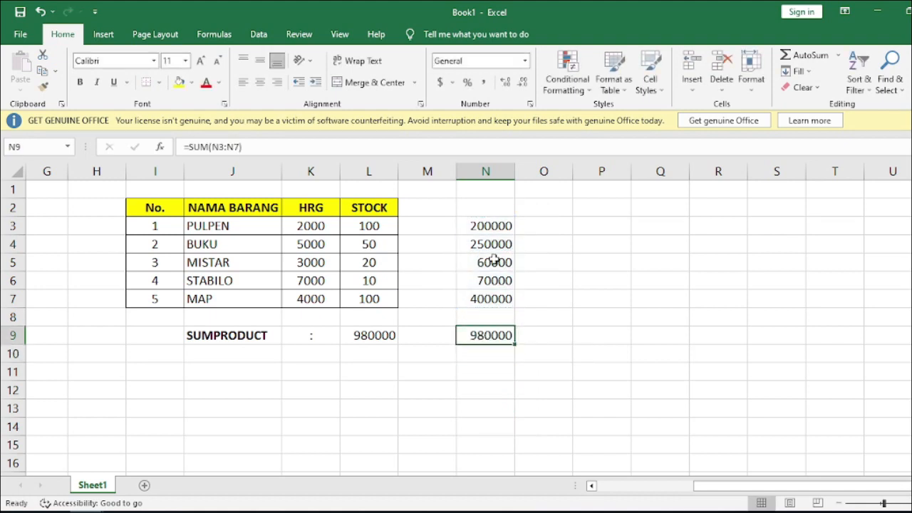
{"action": "left_click_drag", "start_coordinate": [491, 227], "coordinate": [491, 292]}
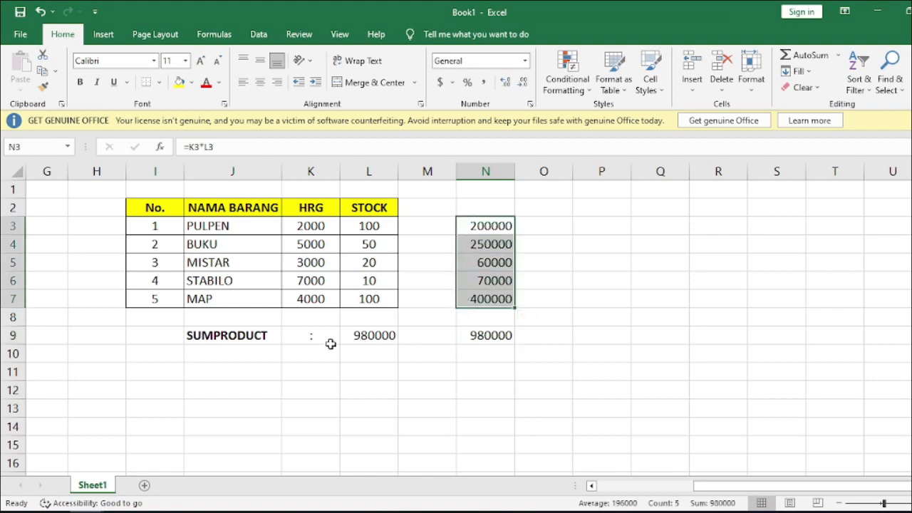
{"action": "left_click", "coordinate": [473, 339]}
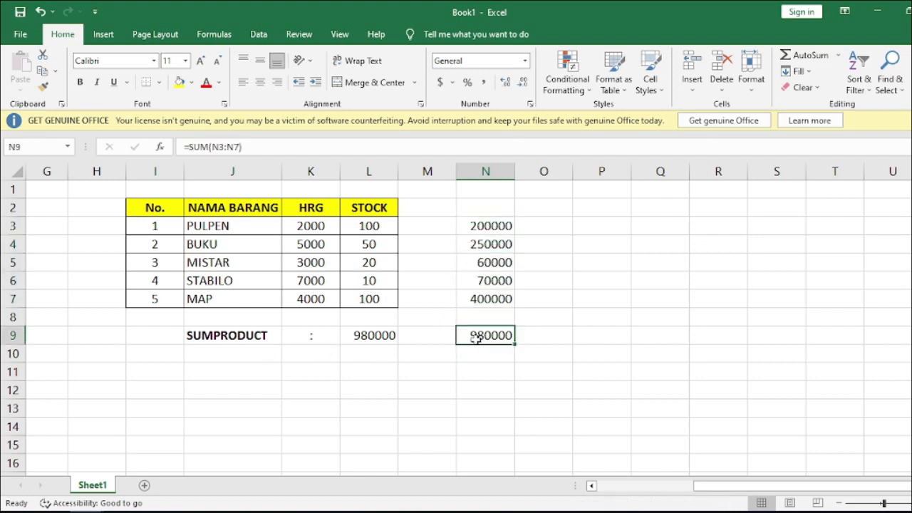
{"action": "left_click", "coordinate": [353, 337]}
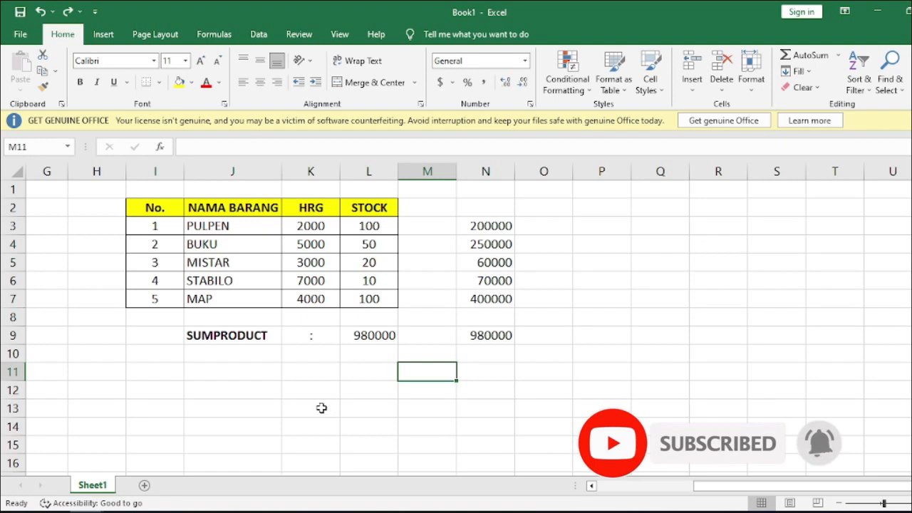
{"action": "left_click", "coordinate": [157, 393]}
{"action": "left_click_drag", "start_coordinate": [158, 392], "coordinate": [375, 391]}
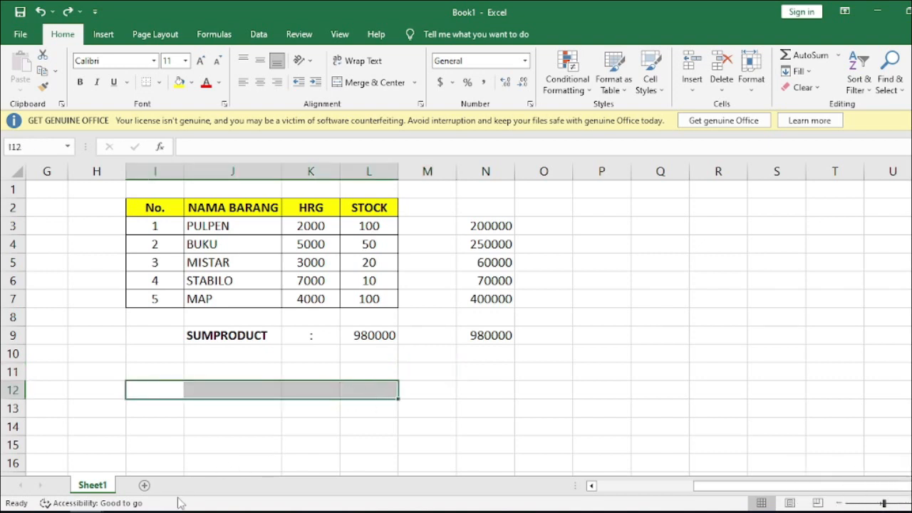
{"action": "mouse_move", "coordinate": [121, 511]}
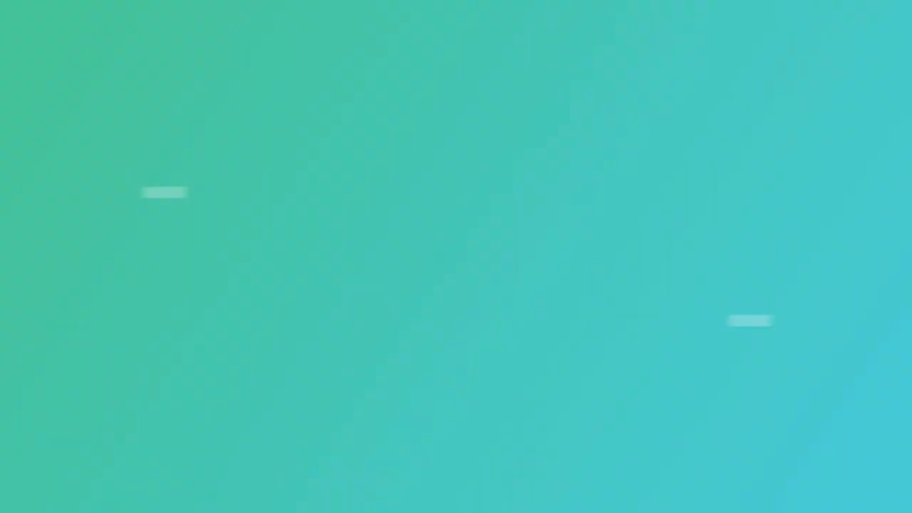